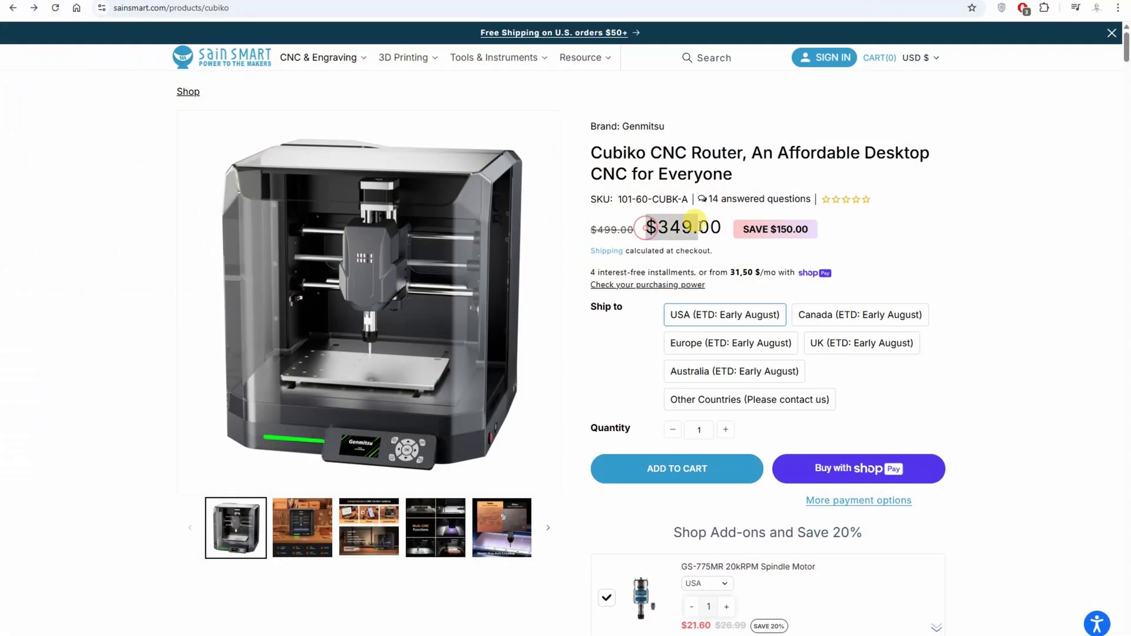
# Step through the Cubiko product images, from CNC control options to the included accessories picture
pyautogui.click(314, 540)
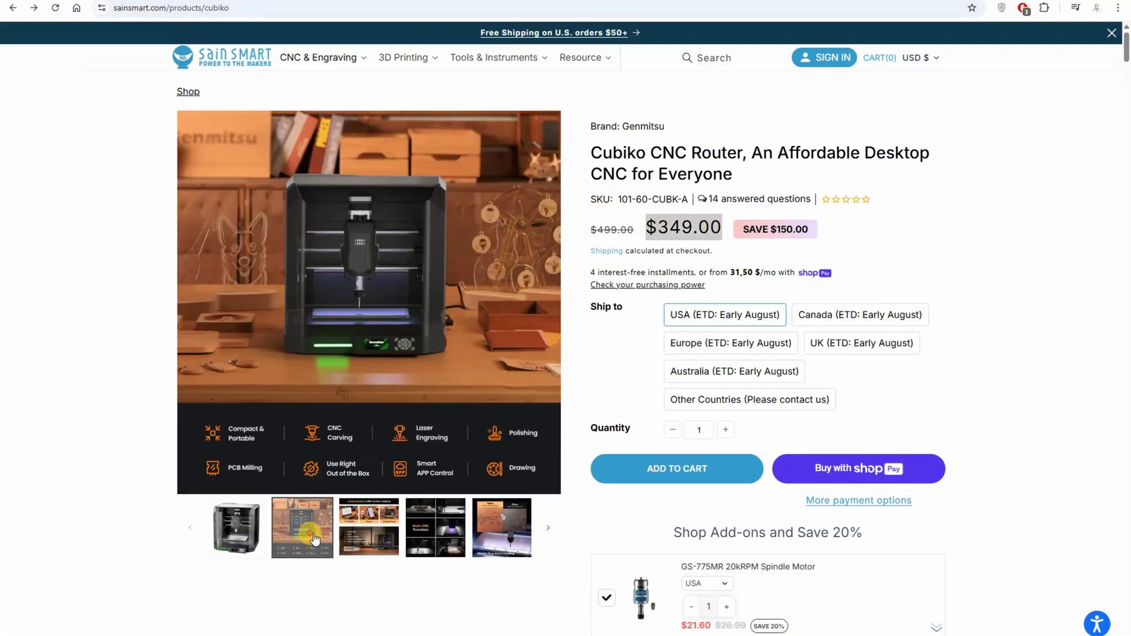
pyautogui.click(366, 532)
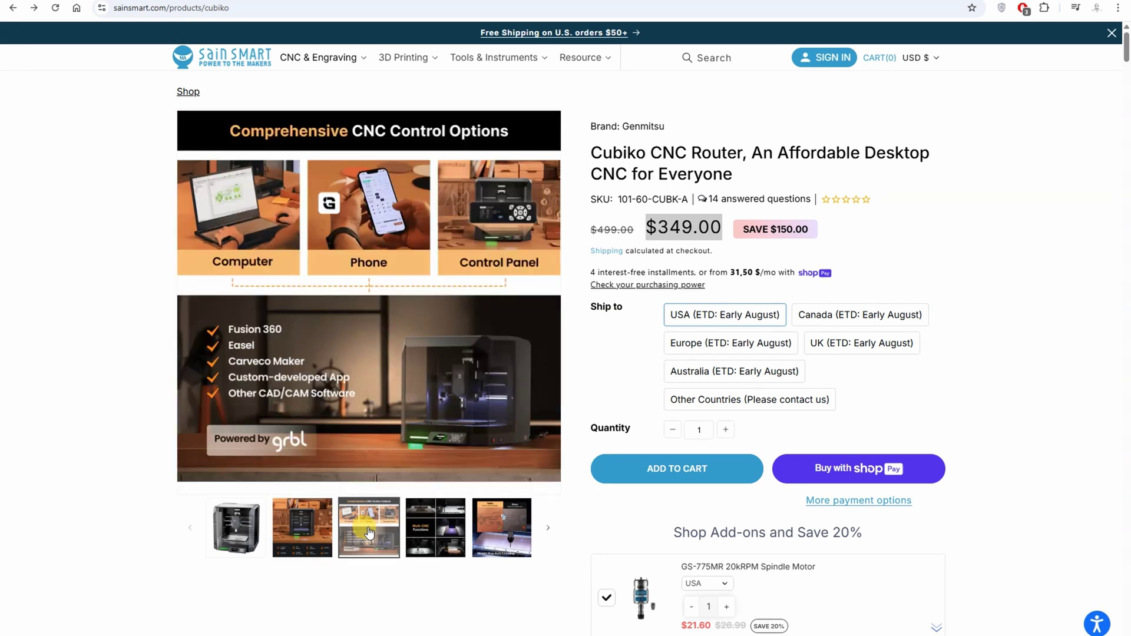
pyautogui.click(436, 527)
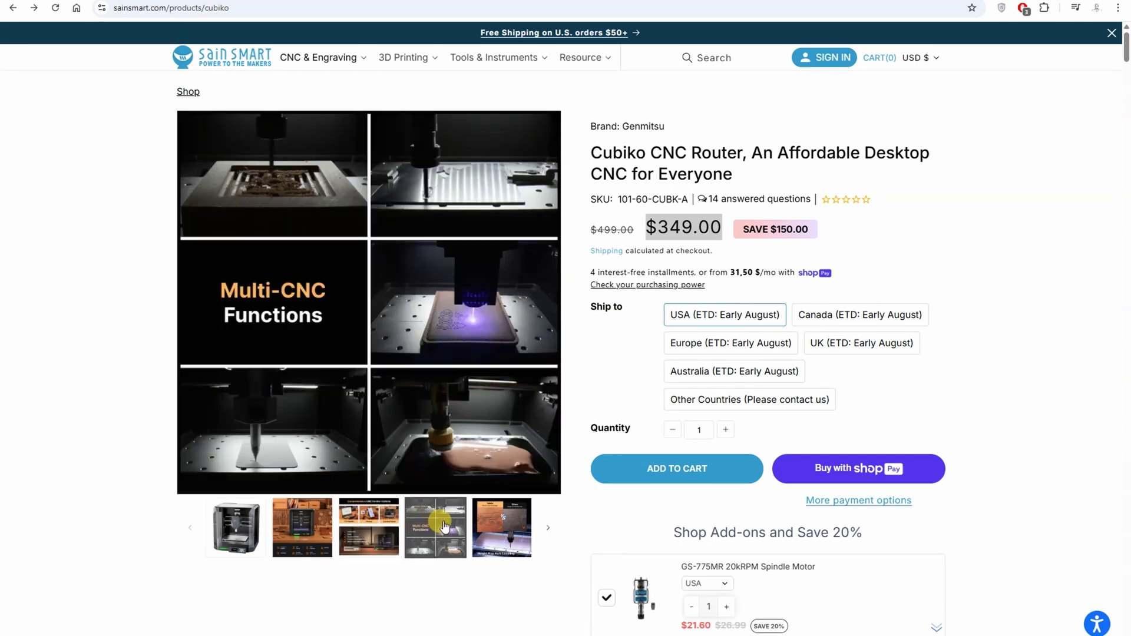
pyautogui.click(501, 532)
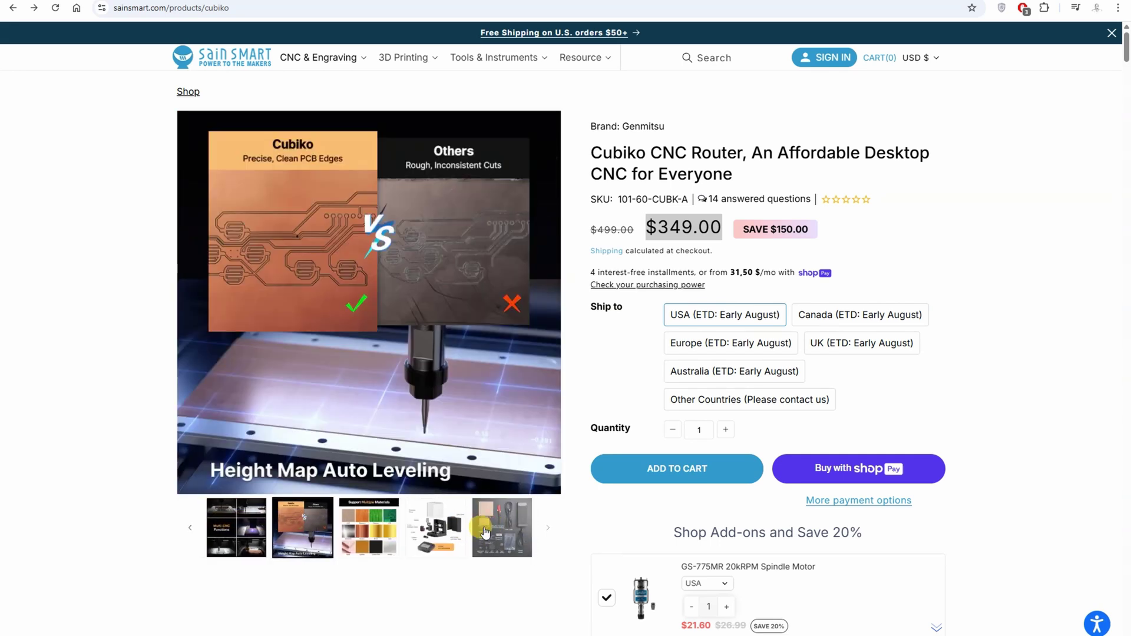
pyautogui.click(369, 532)
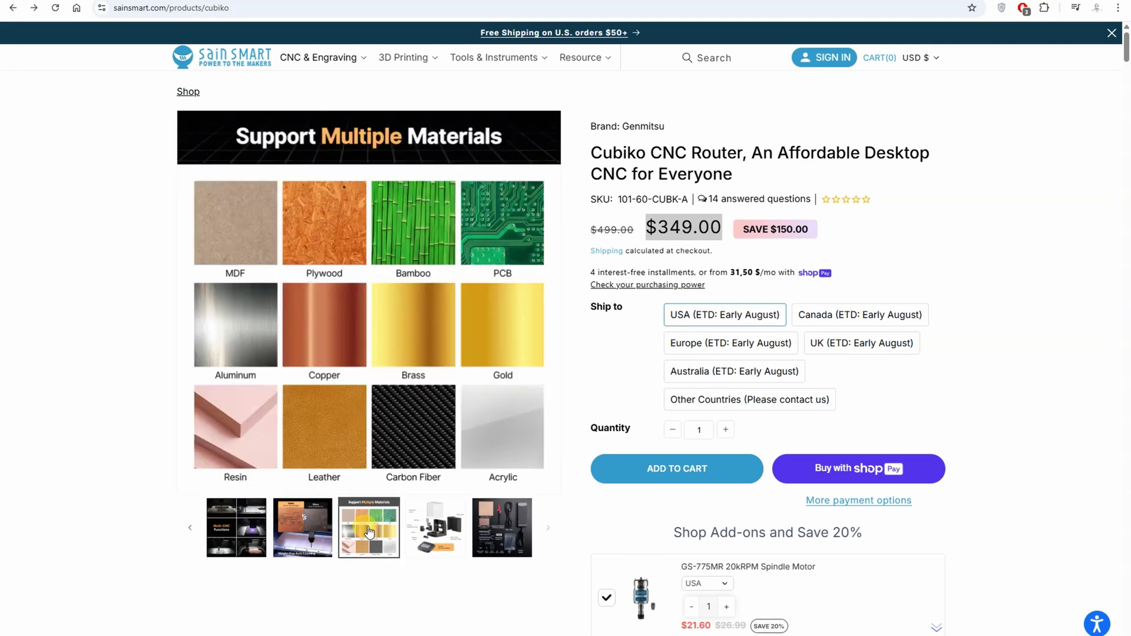
pyautogui.click(432, 533)
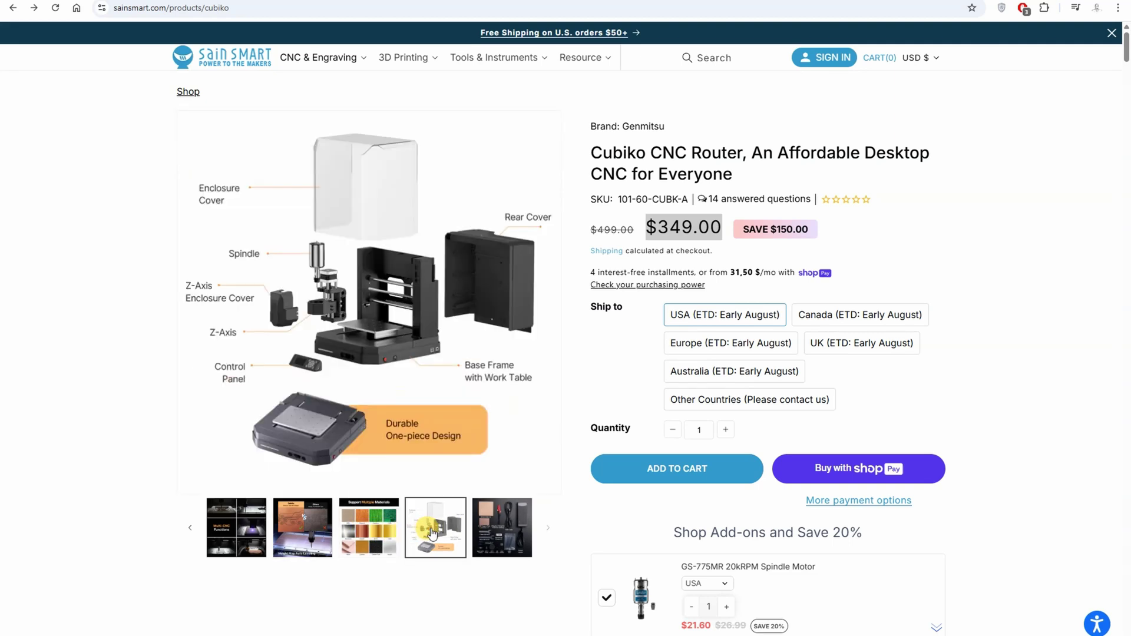
pyautogui.click(504, 532)
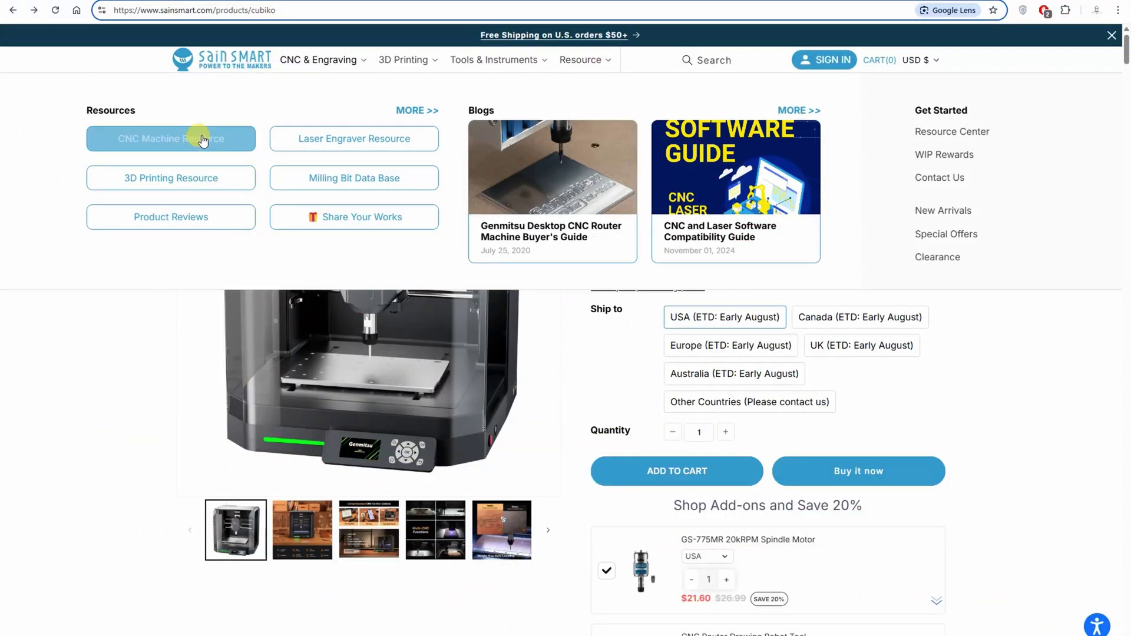
# Go from CNC Machine Resource to the Cubiko CNC Router Resource Page and scroll the Quick Start Guide
pyautogui.click(202, 139)
pyautogui.click(297, 300)
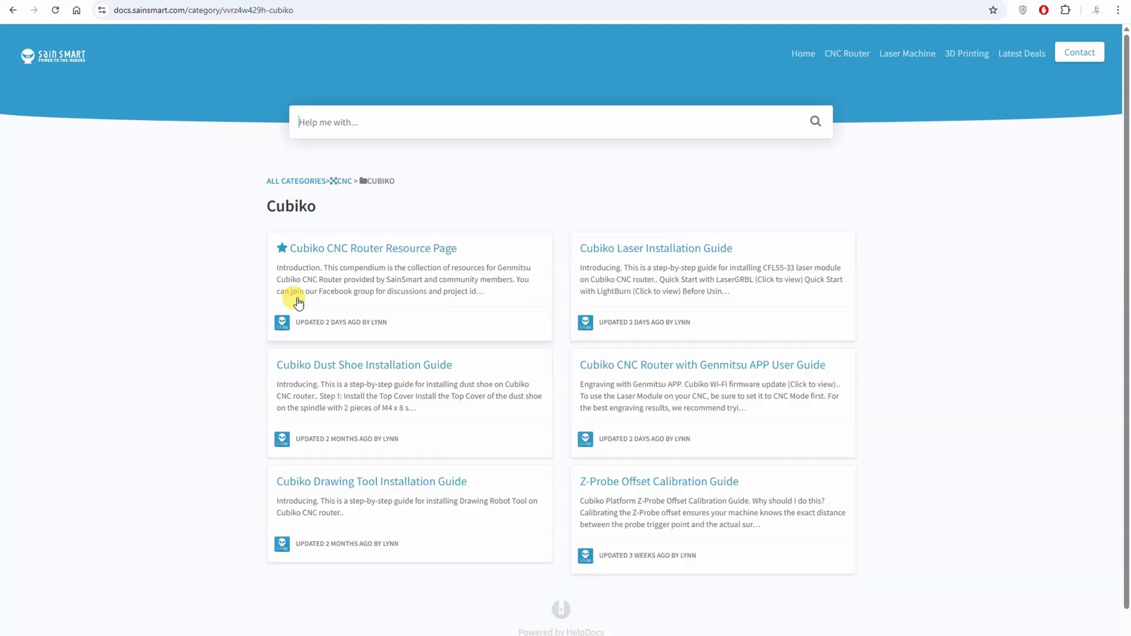
pyautogui.click(334, 255)
pyautogui.scroll(-2, 331, 250)
pyautogui.scroll(-2, 331, 250)
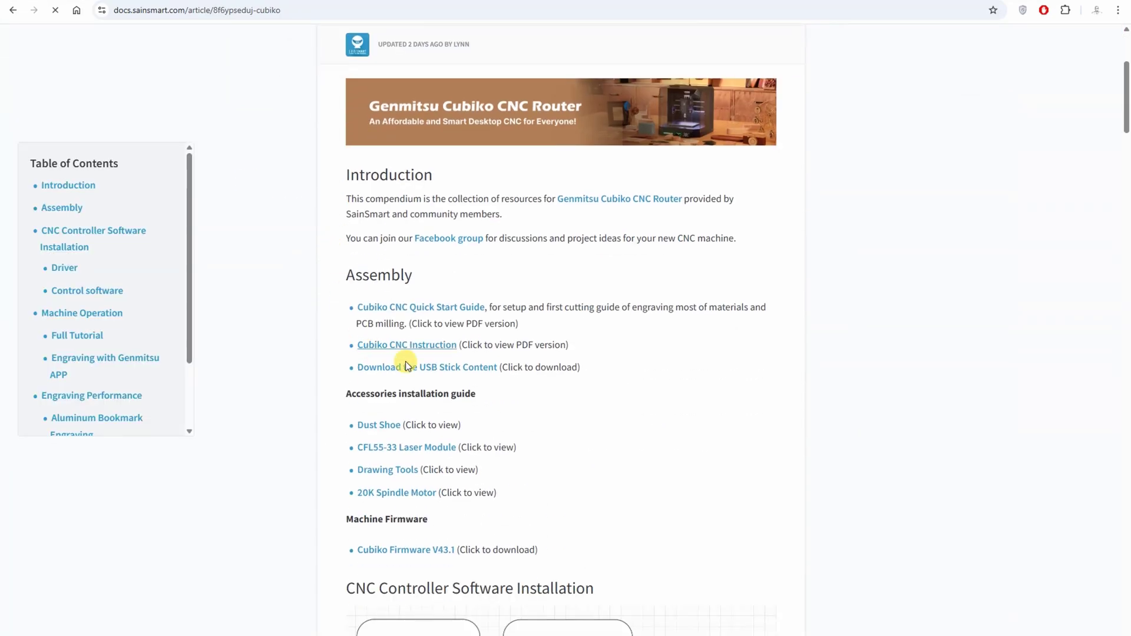
pyautogui.moveTo(580, 367); pyautogui.dragTo(520, 367)
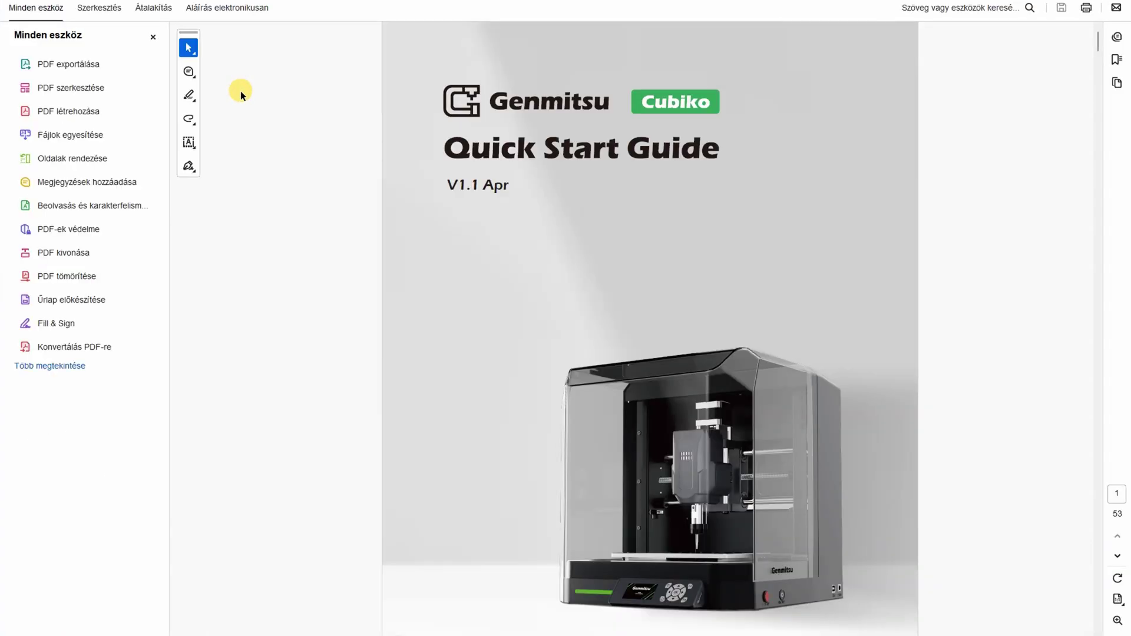
pyautogui.scroll(-5, 523, 216)
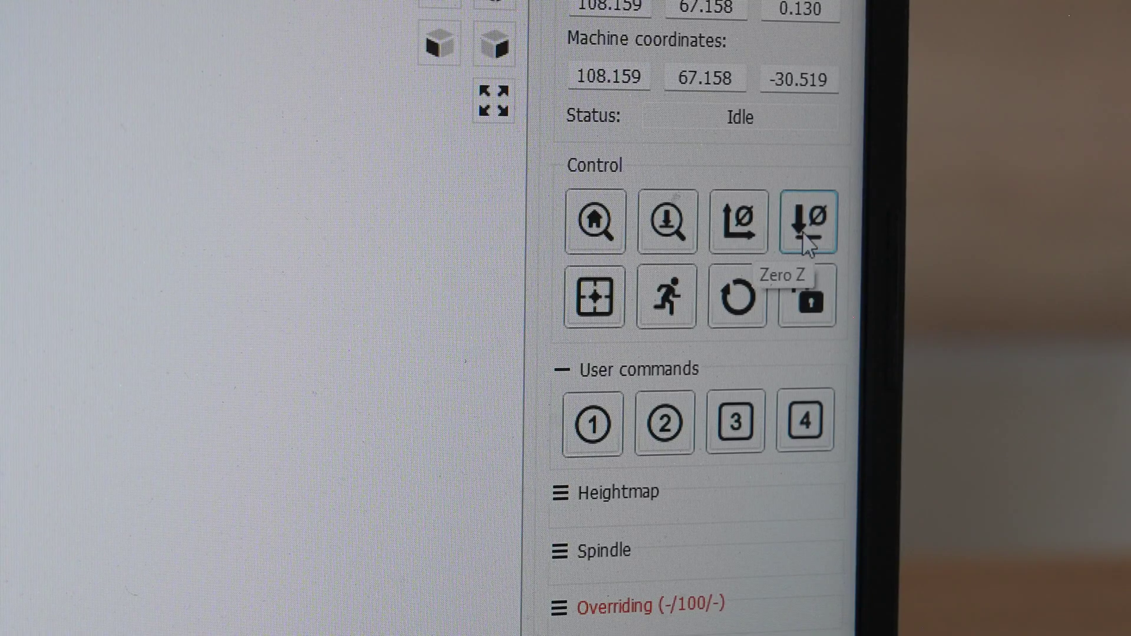
# Zero the work coordinates at the tool's current position in Candle's Control panel
pyautogui.click(803, 232)
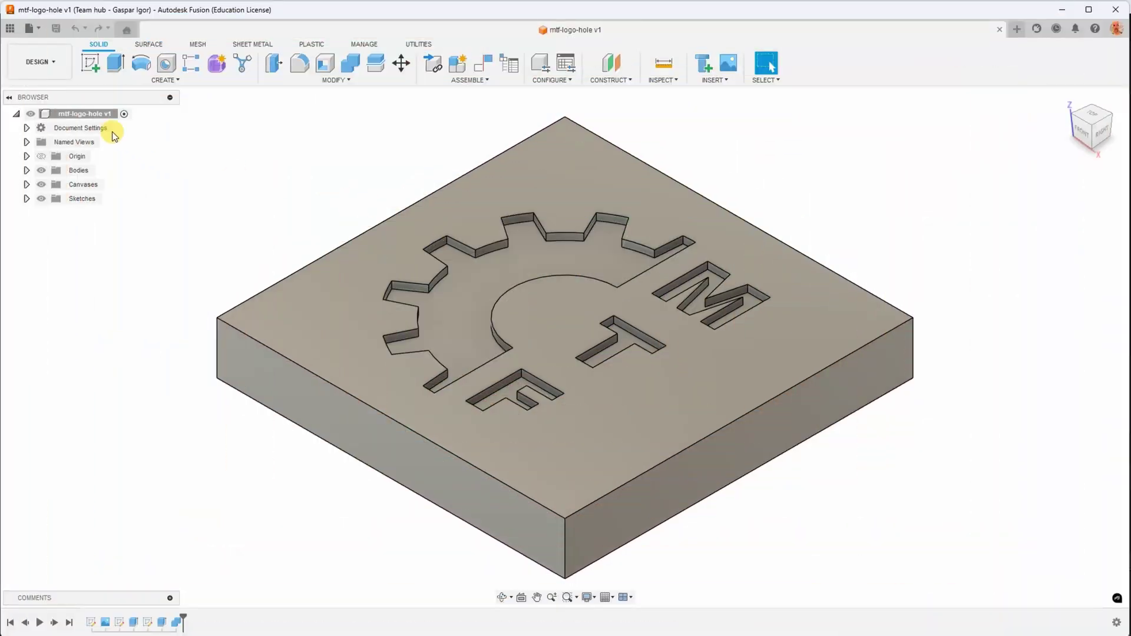
# Bring up the workspace list from the DESIGN dropdown
pyautogui.click(39, 62)
# Switch to Manufacture, dismiss the machine library without a machine, and start a new setup
pyautogui.click(33, 194)
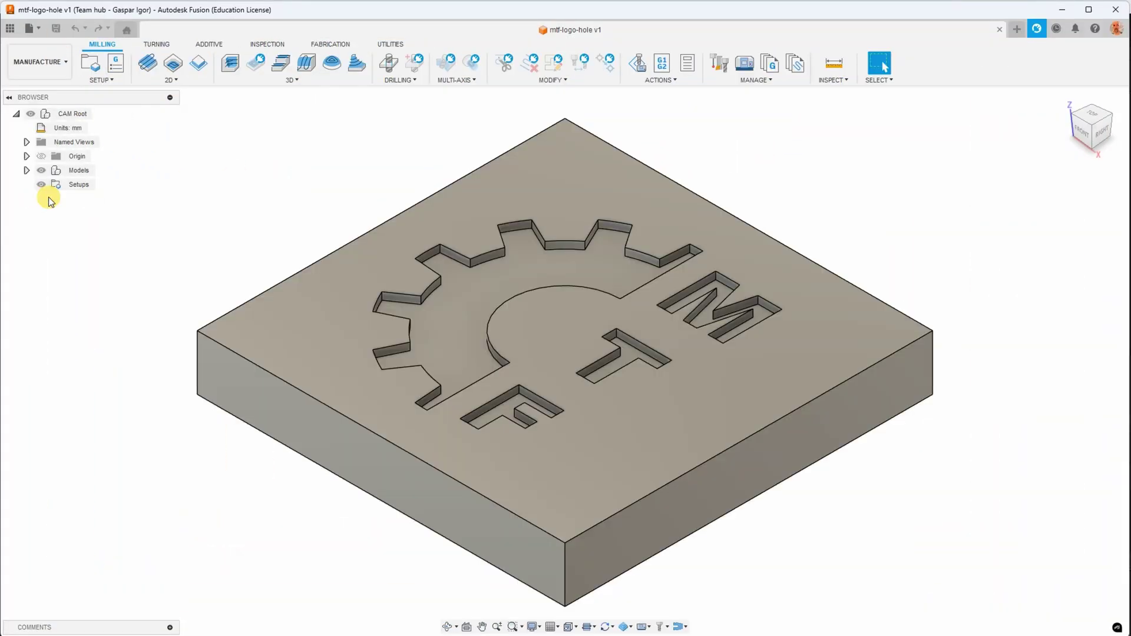
pyautogui.click(748, 63)
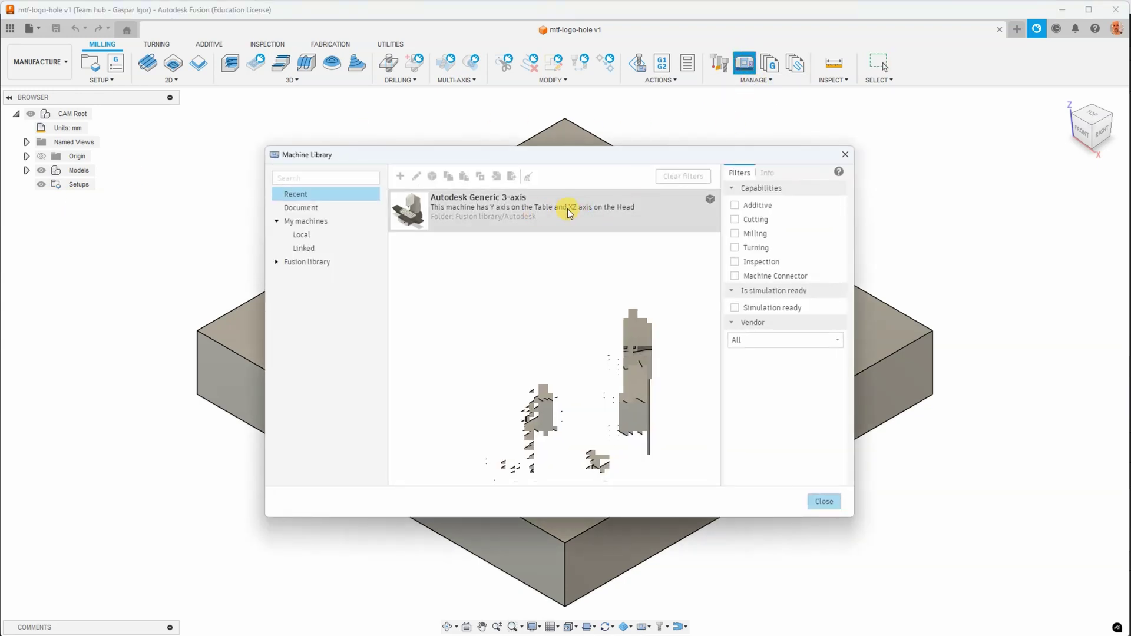
pyautogui.click(821, 501)
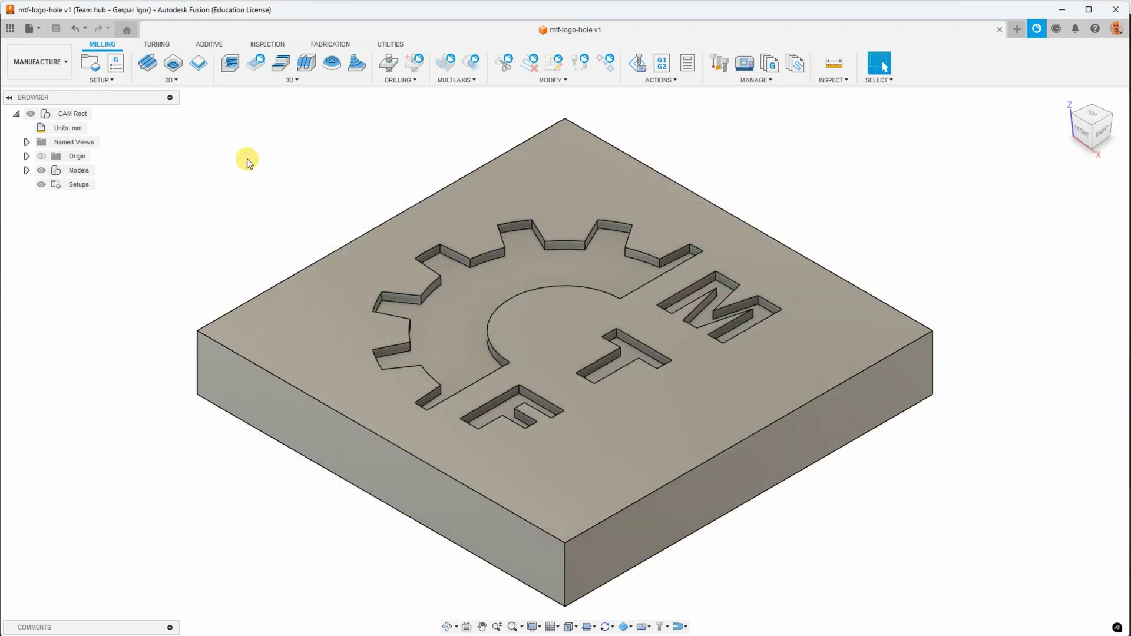
pyautogui.click(109, 79)
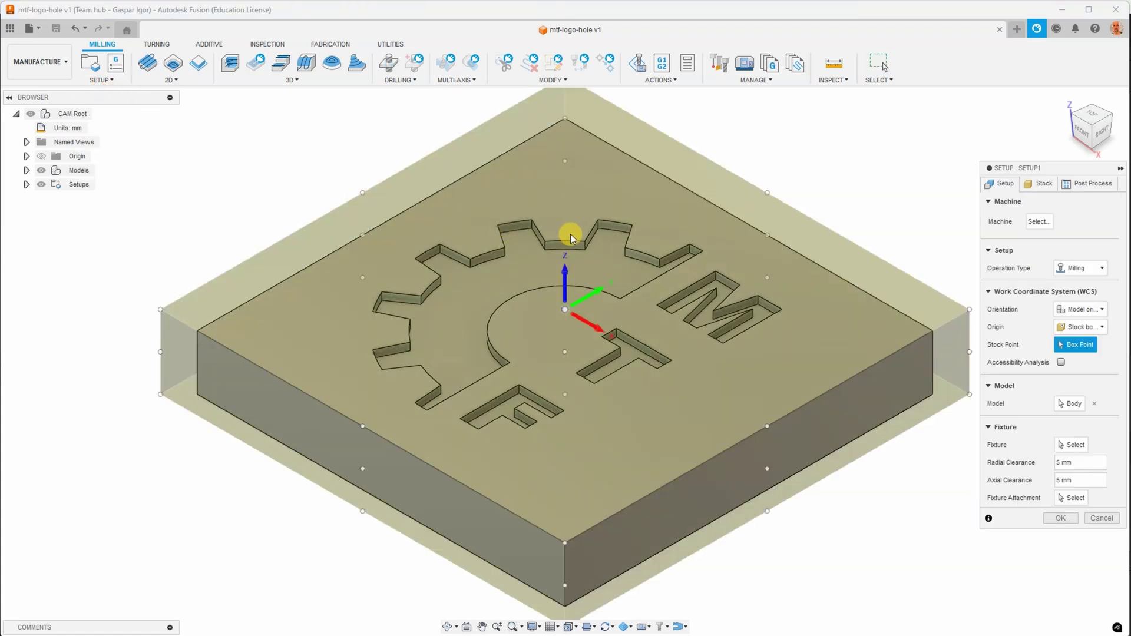
# Set the setup's Stock Top Offset to 0 mm and create Setup1
pyautogui.click(1042, 187)
pyautogui.moveTo(942, 245)
pyautogui.keyDown('shift'); pyautogui.mouseDown(button='middle')
pyautogui.moveTo(942, 211)
pyautogui.moveTo(946, 242)
pyautogui.mouseUp(button='middle'); pyautogui.keyUp('shift')
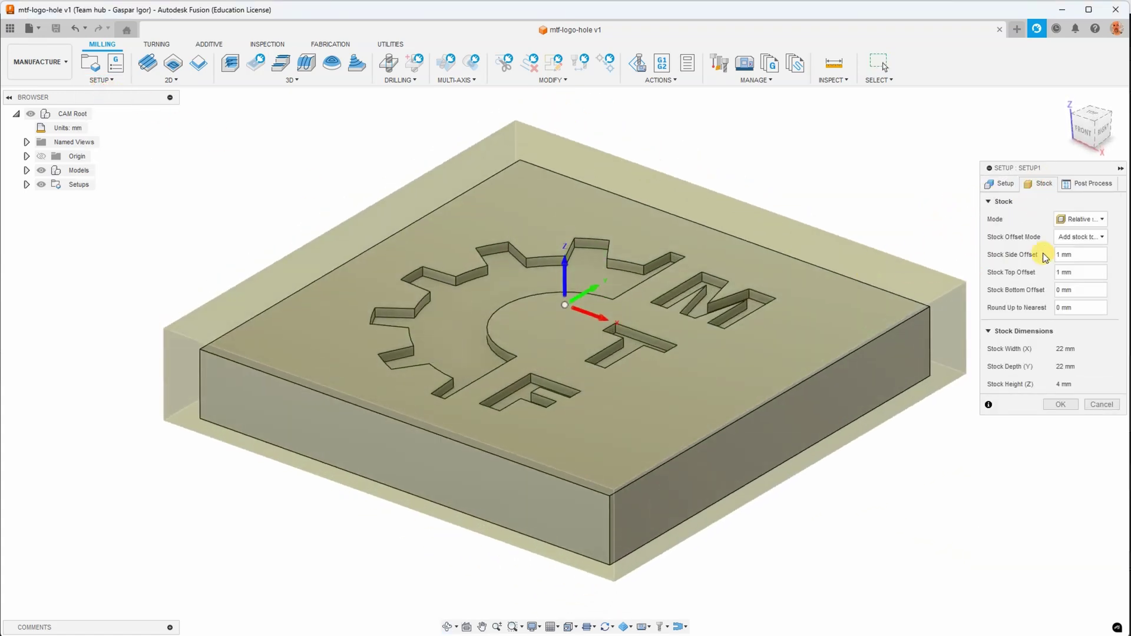
pyautogui.tripleClick(1060, 271)
pyautogui.write('0mm')
pyautogui.press('Tab')
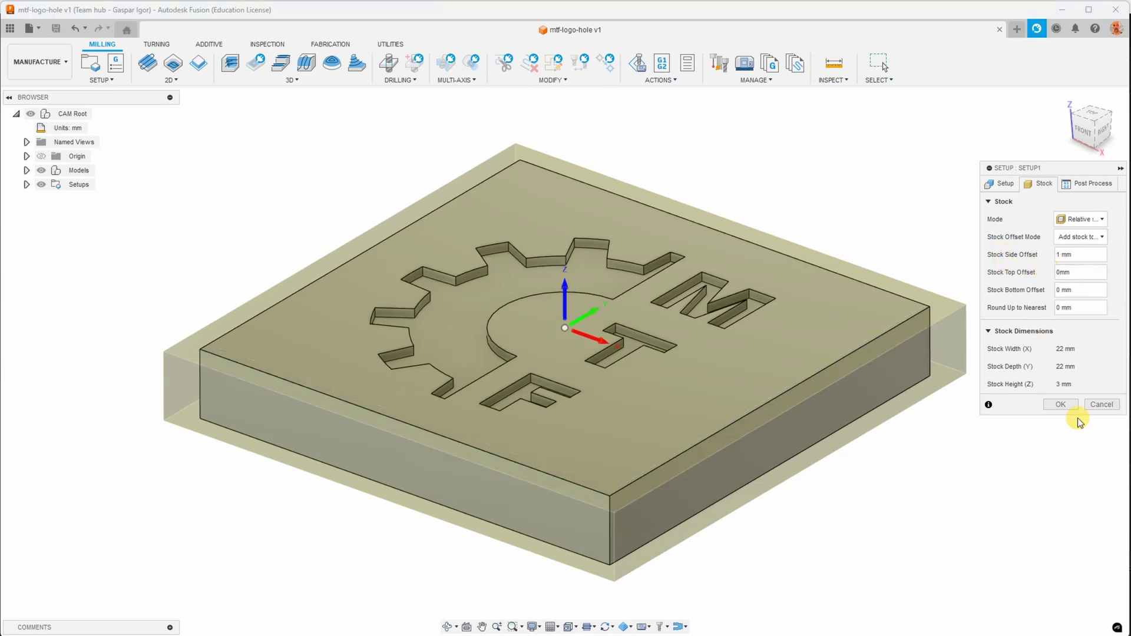
pyautogui.keyDown('shift'); pyautogui.moveTo(941, 469); pyautogui.dragTo(850, 383, button='middle'); pyautogui.keyUp('shift')
pyautogui.click(1052, 406)
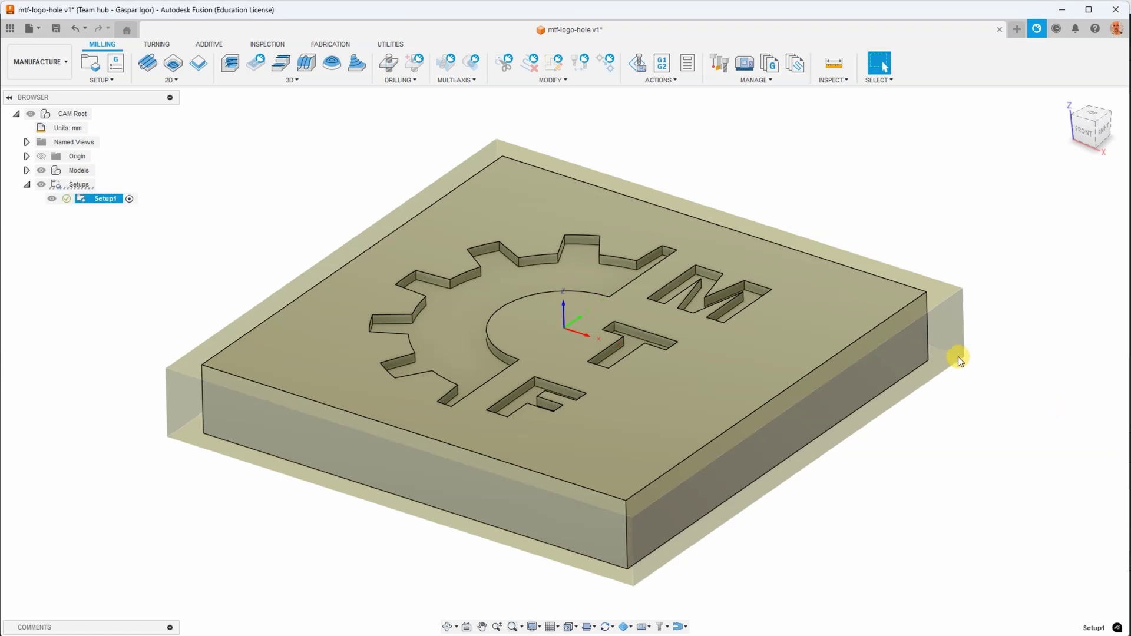
# Start a 3D Spiral toolpath and begin a new engrave/chamfer mill tool
pyautogui.click(292, 80)
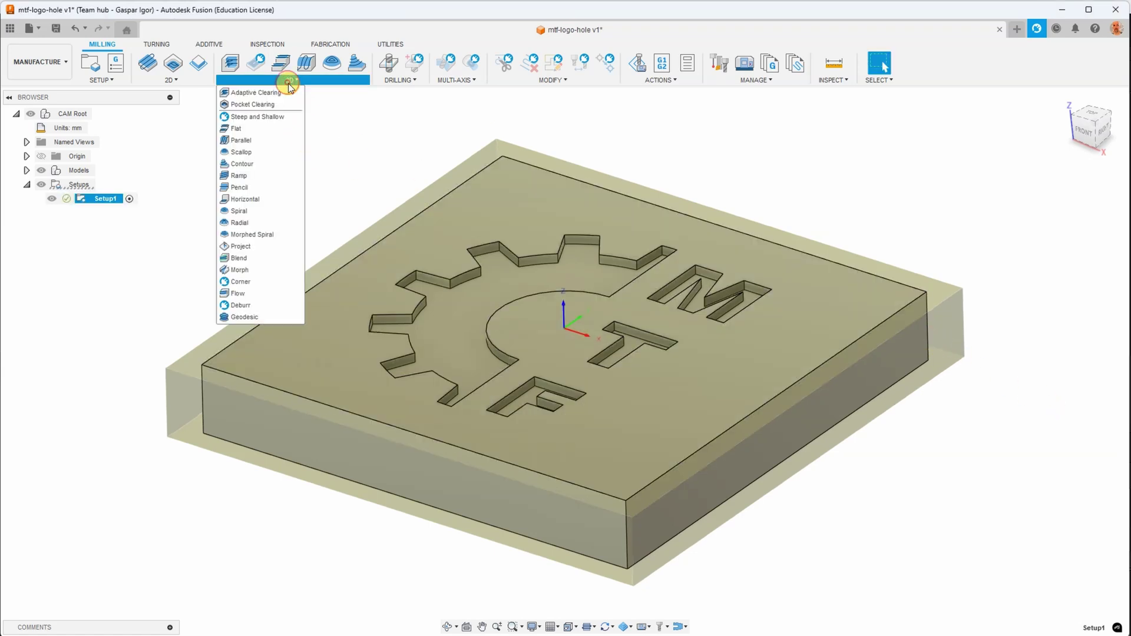
pyautogui.click(238, 211)
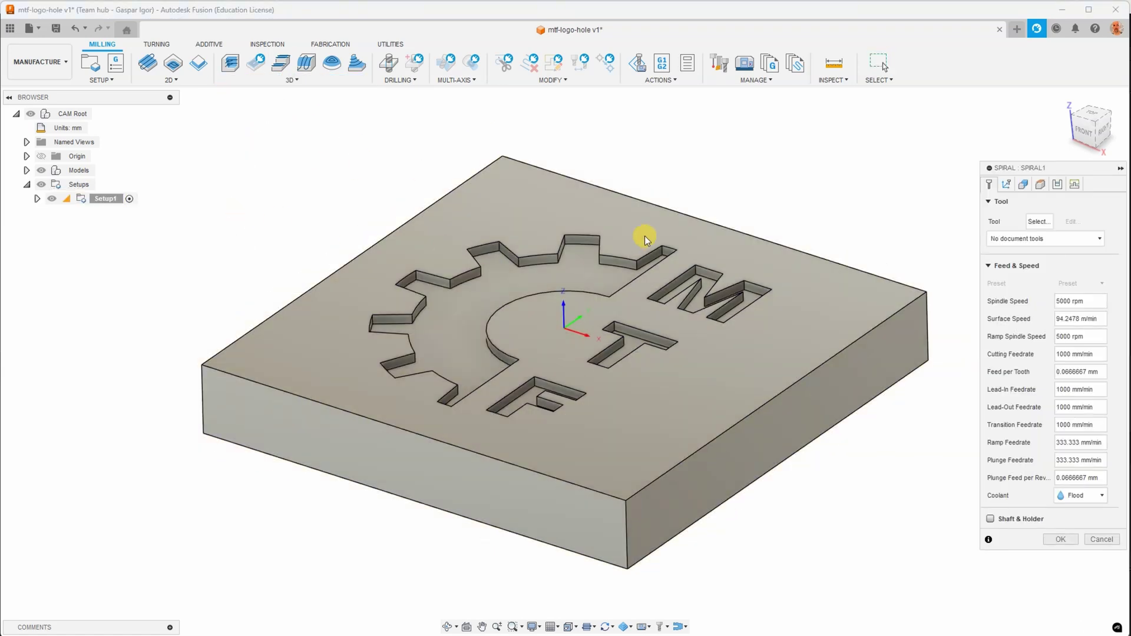
pyautogui.click(1045, 222)
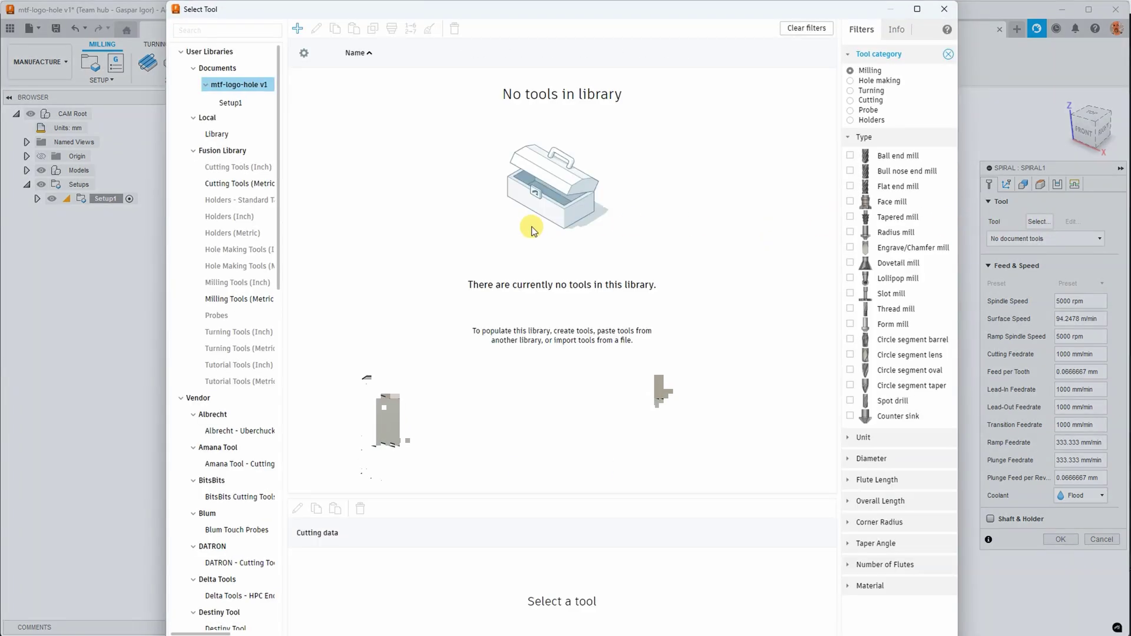
pyautogui.click(299, 30)
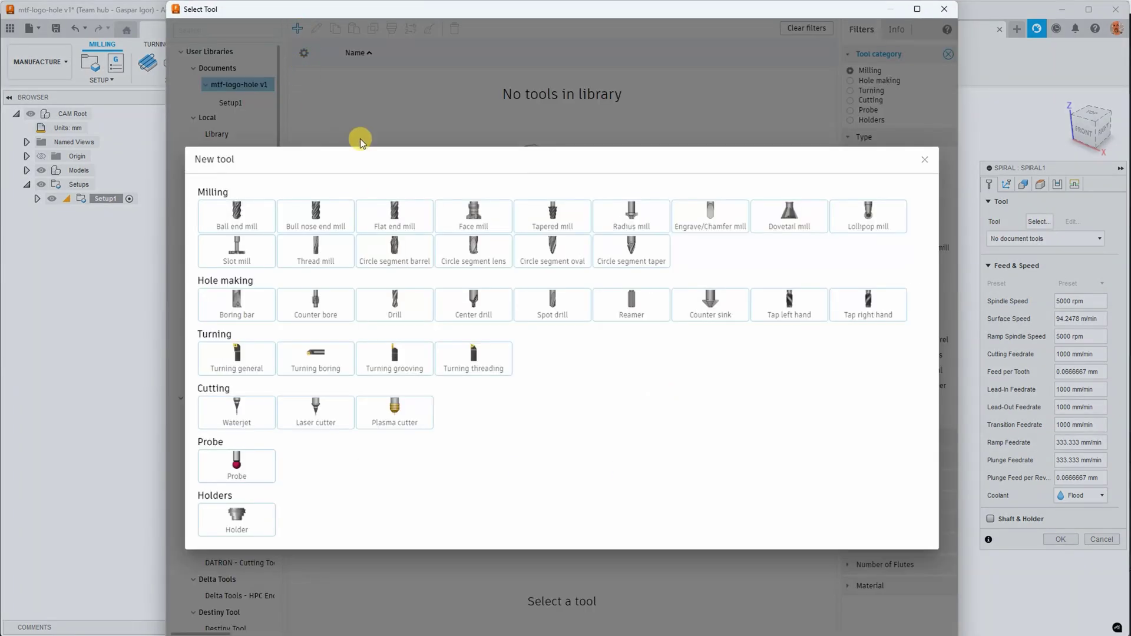
pyautogui.click(727, 215)
# Give the new tool a 3.175 mm cutter and shaft diameter with a 0.1 mm tip
pyautogui.click(245, 52)
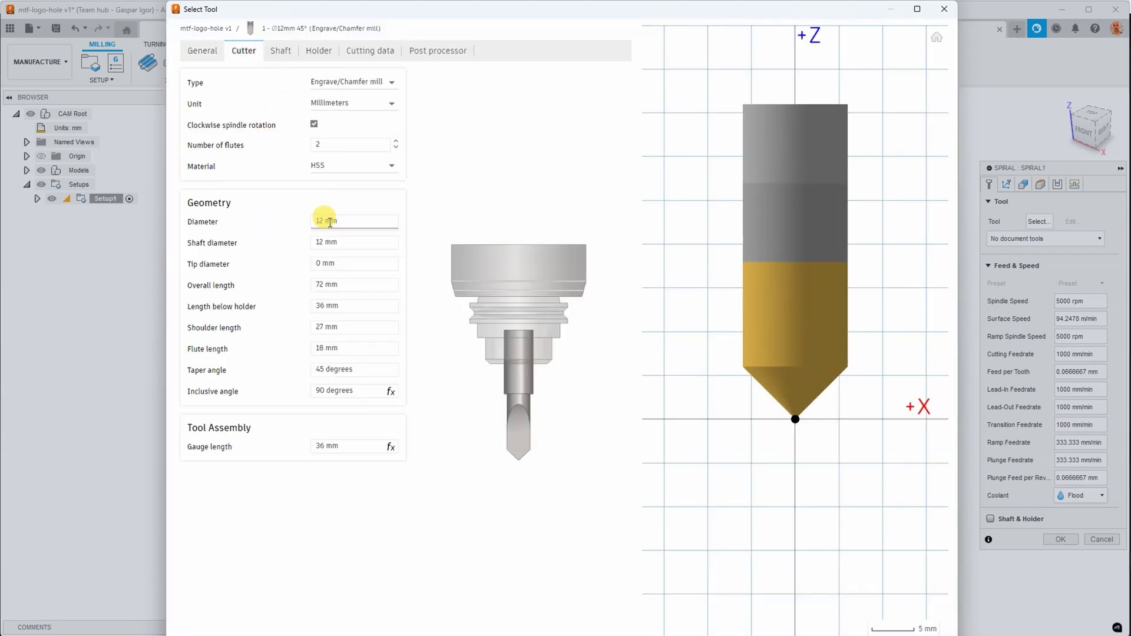
pyautogui.click(321, 242)
pyautogui.write('3,175')
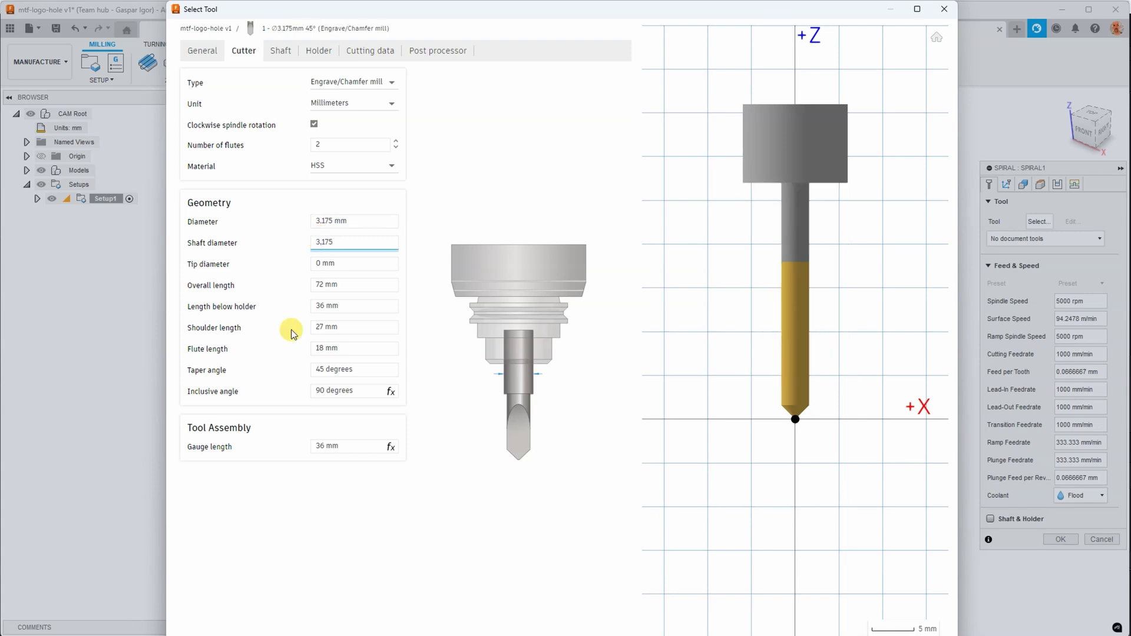
pyautogui.click(327, 368)
pyautogui.write('0.1')
pyautogui.press('Tab')
# Set the tool lengths: 30 mm overall, 20 mm below holder, 16 mm shoulder, 9 mm flute
pyautogui.write('30')
pyautogui.press('Tab')
pyautogui.write('20')
pyautogui.press('Tab')
pyautogui.write('16')
pyautogui.press('Tab')
pyautogui.write('9')
pyautogui.click(389, 513)
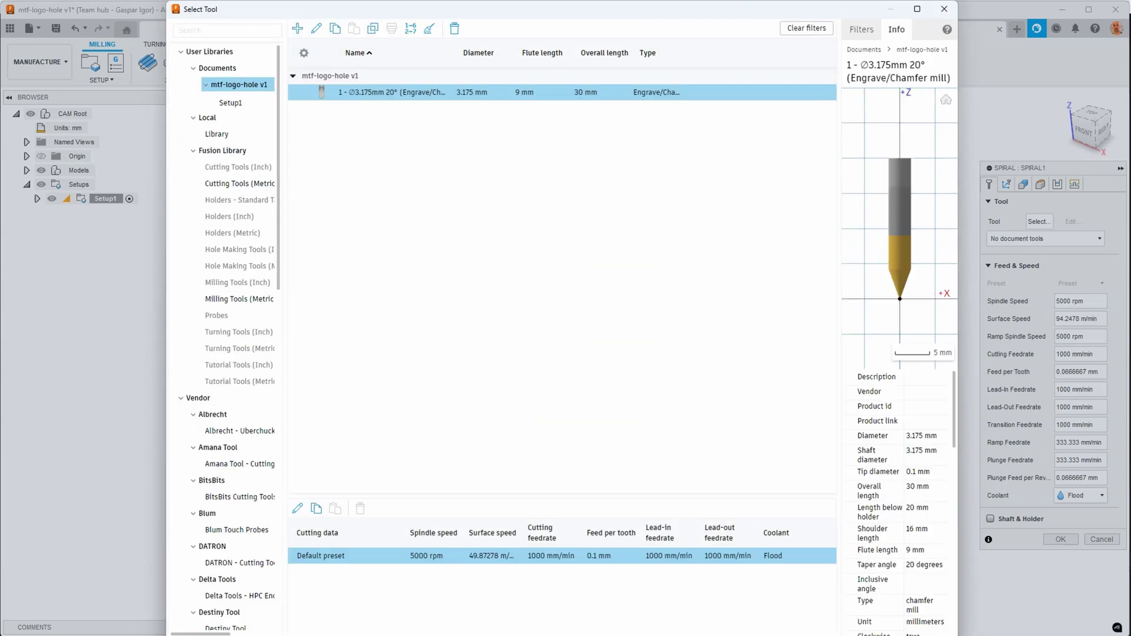
# Assign the new chamfer tool to the Spiral and set its Machining Boundary to Selection
pyautogui.click(809, 601)
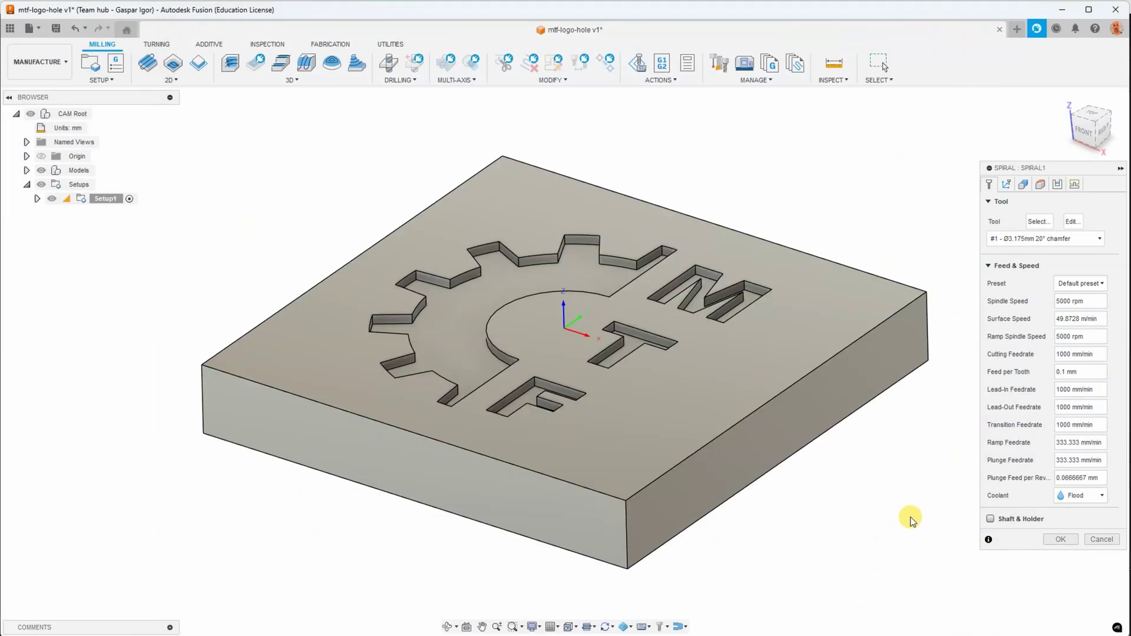
pyautogui.click(1023, 185)
pyautogui.click(1079, 220)
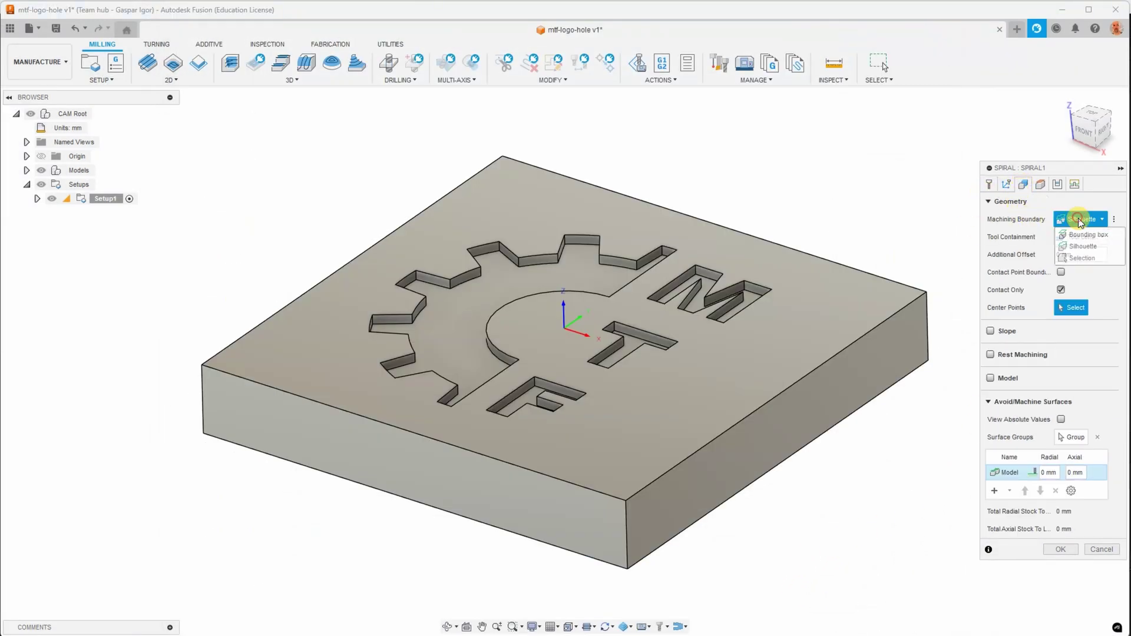
pyautogui.click(1082, 258)
# Pick the gear, M, T and F pocket faces as the boundary contours
pyautogui.keyDown('shift'); pyautogui.moveTo(851, 202); pyautogui.dragTo(851, 217, button='middle'); pyautogui.keyUp('shift')
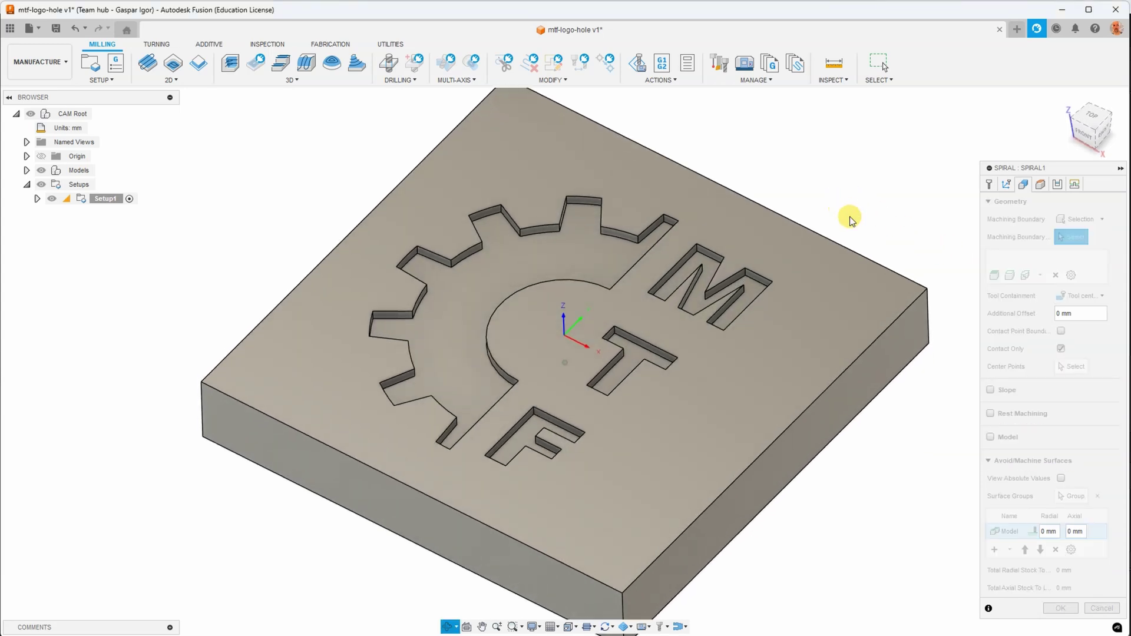
pyautogui.click(580, 258)
pyautogui.click(694, 264)
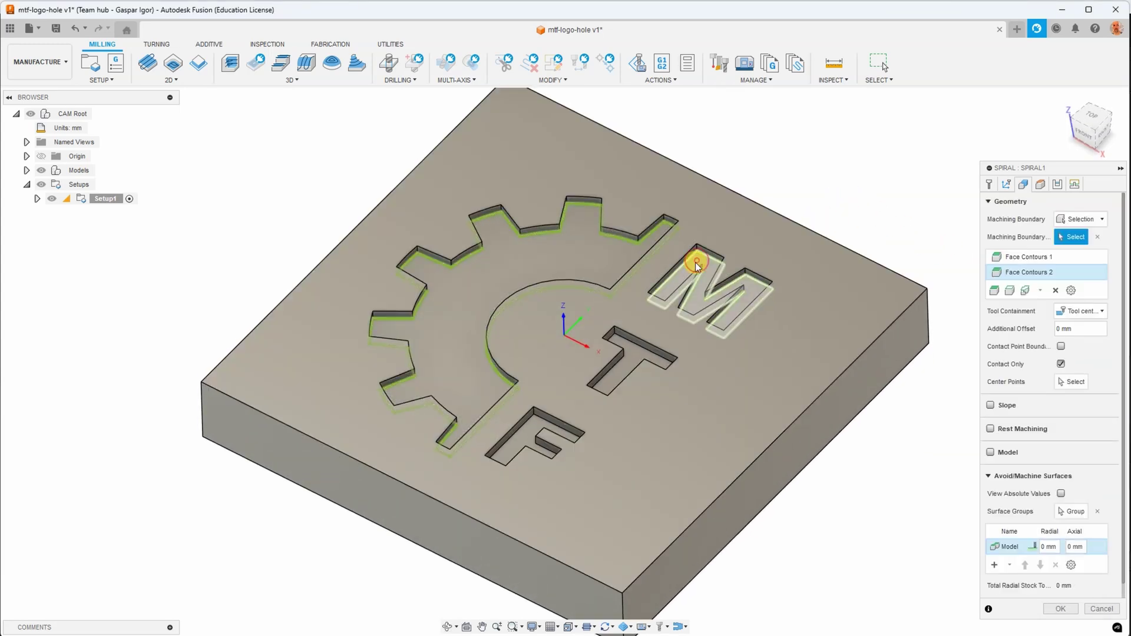
pyautogui.click(632, 355)
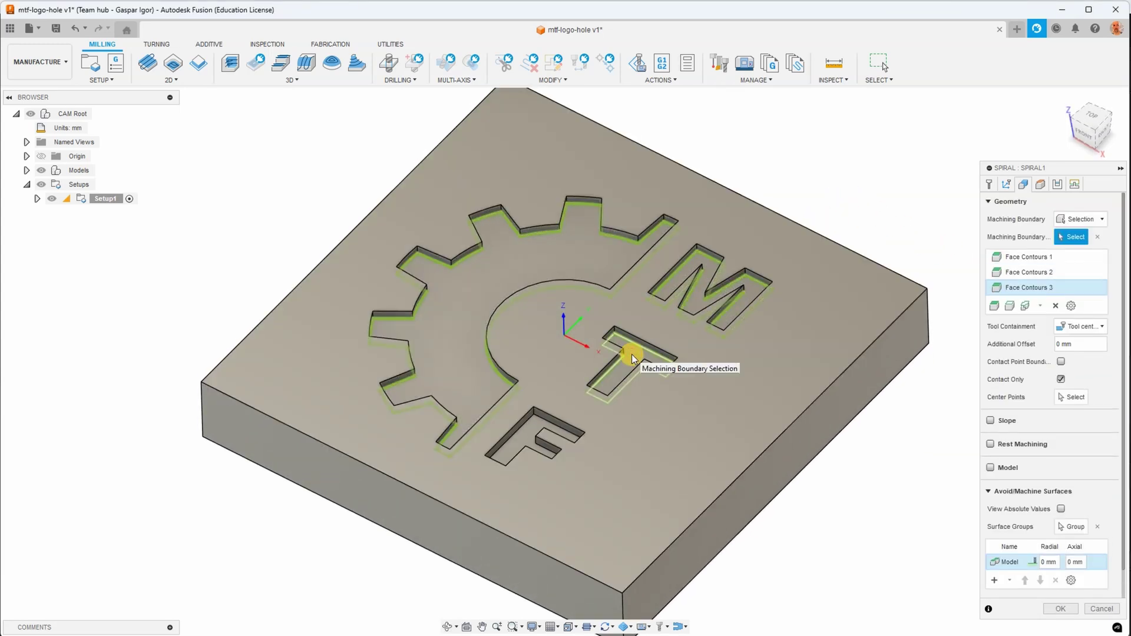
pyautogui.click(529, 428)
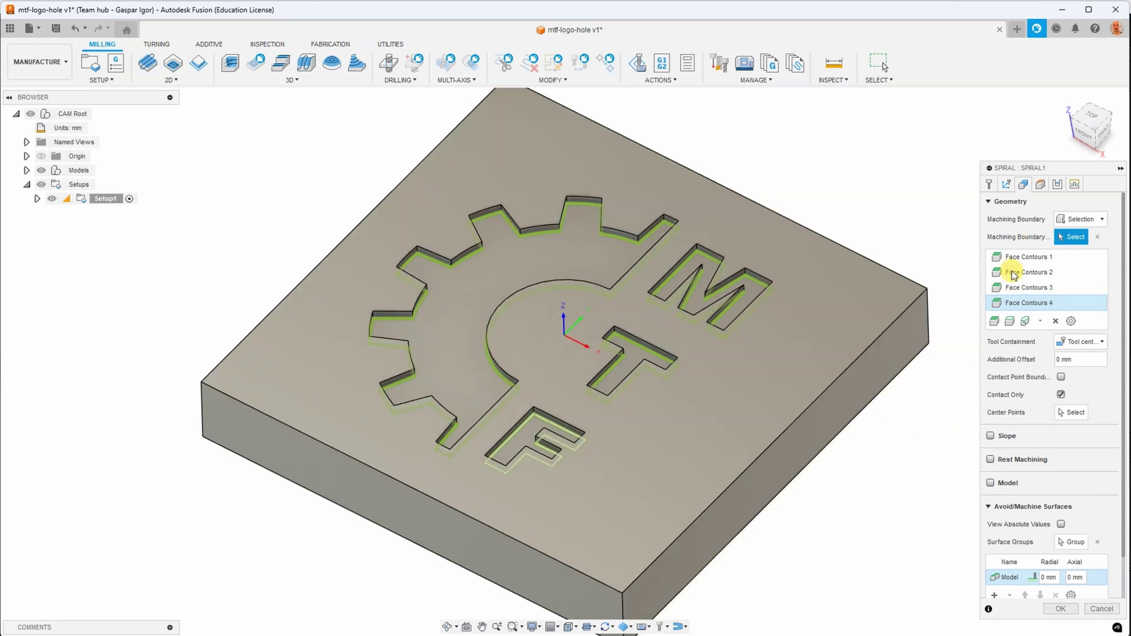
# Set the Spiral's Retract Height offset to 2 mm, review the passes, and generate Spiral1
pyautogui.click(1042, 185)
pyautogui.scroll(-5, 669, 361)
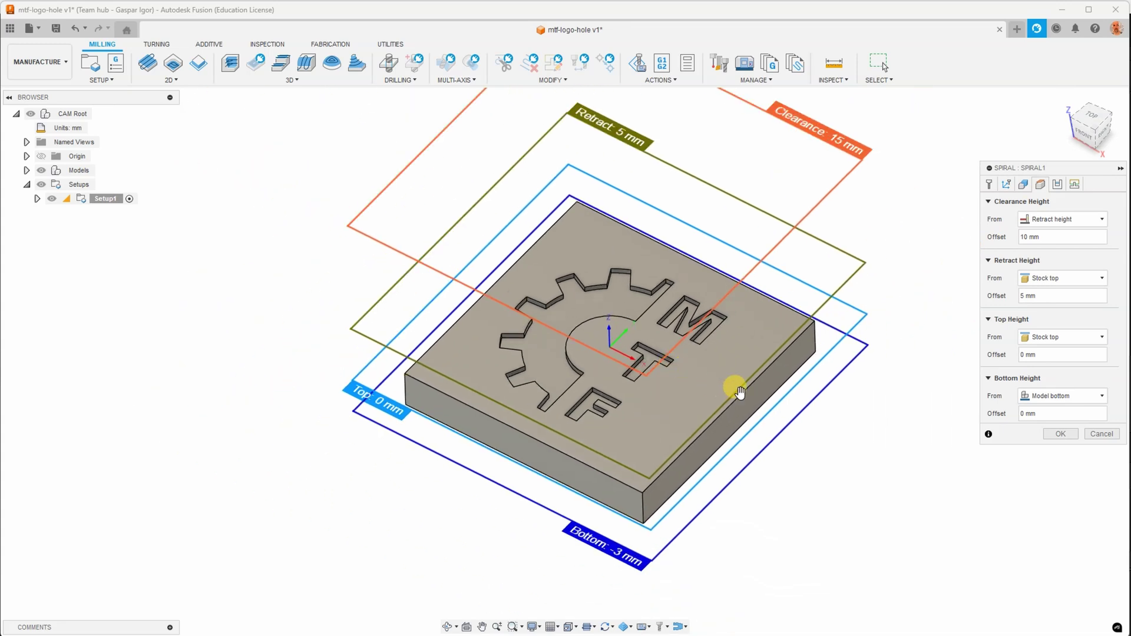
pyautogui.write('2')
pyautogui.click(1061, 435)
pyautogui.click(1057, 184)
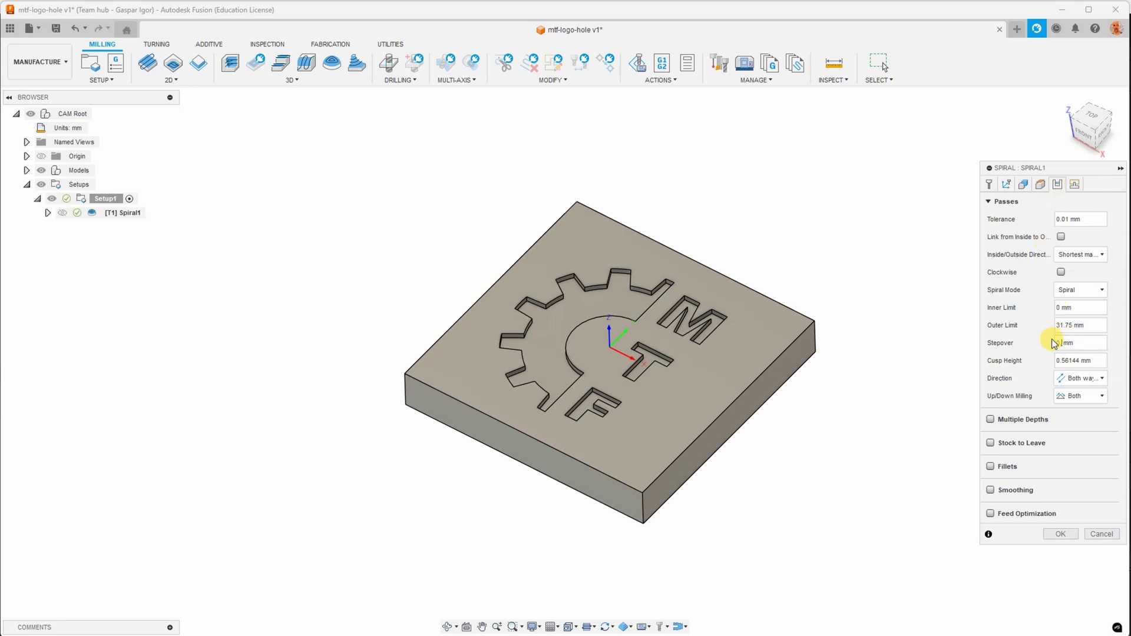
pyautogui.click(1065, 534)
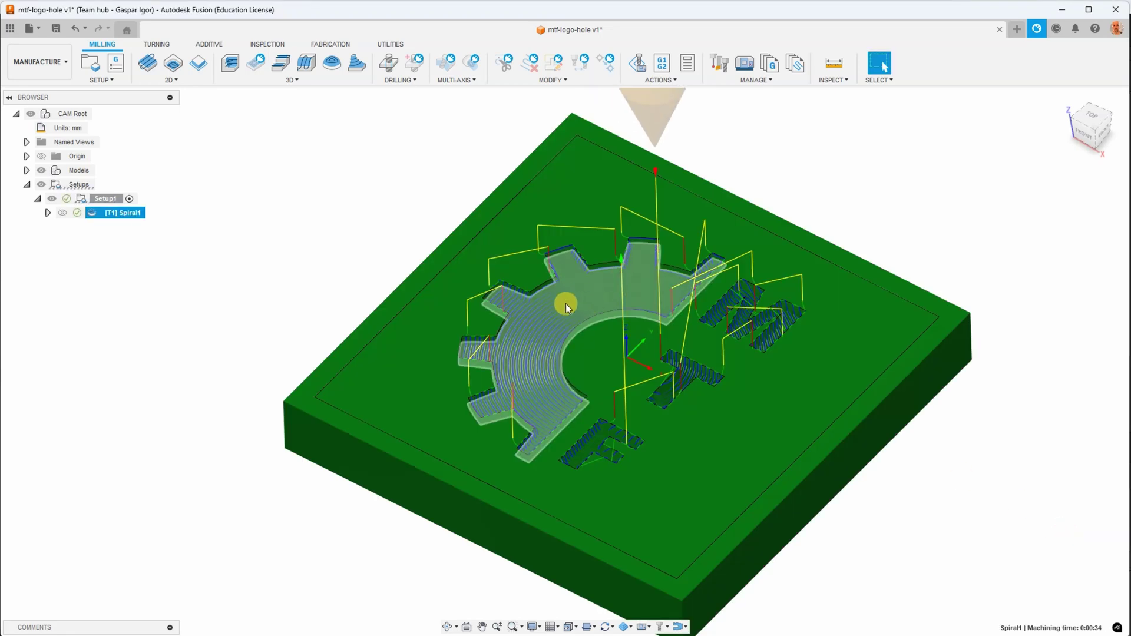
pyautogui.rightClick(116, 214)
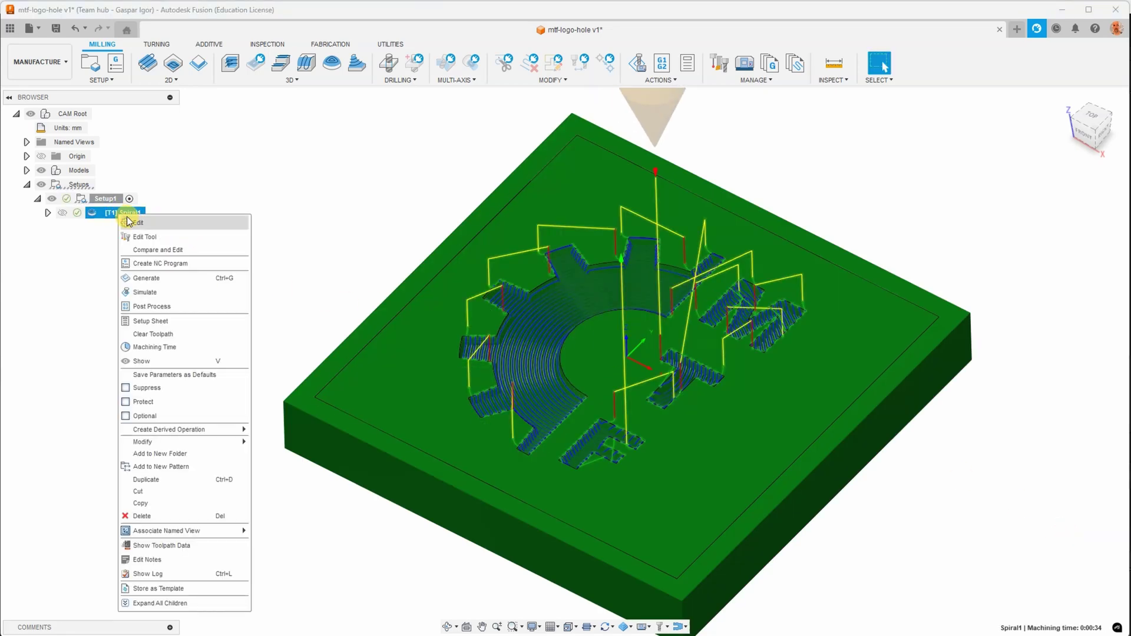
pyautogui.click(144, 292)
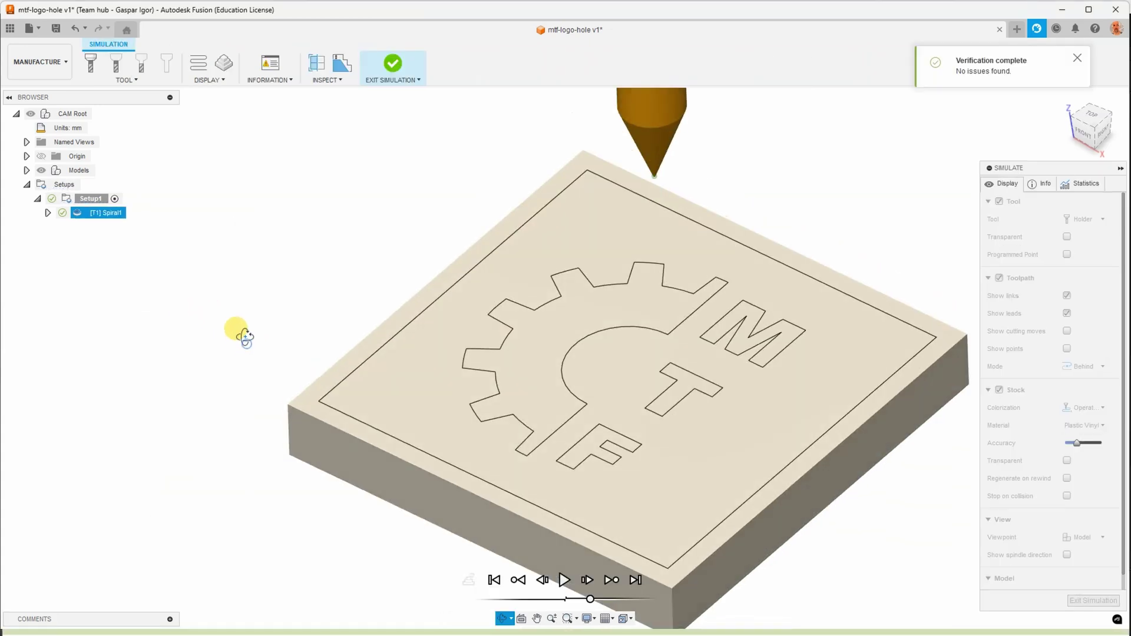
pyautogui.click(564, 580)
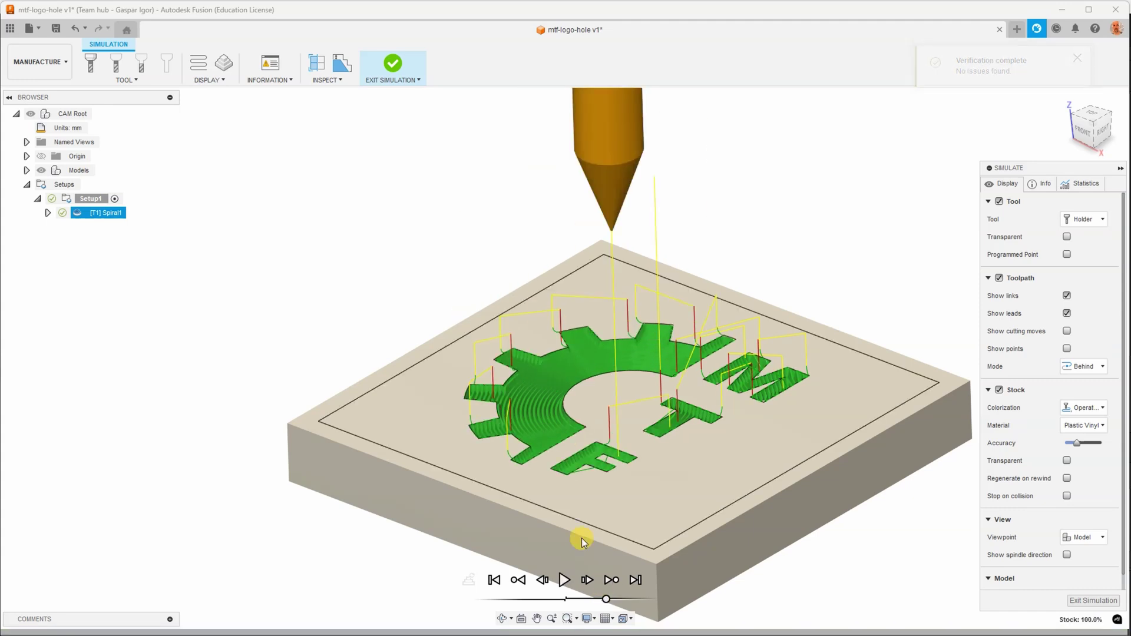
pyautogui.scroll(-3, 747, 386)
pyautogui.scroll(-2, 736, 353)
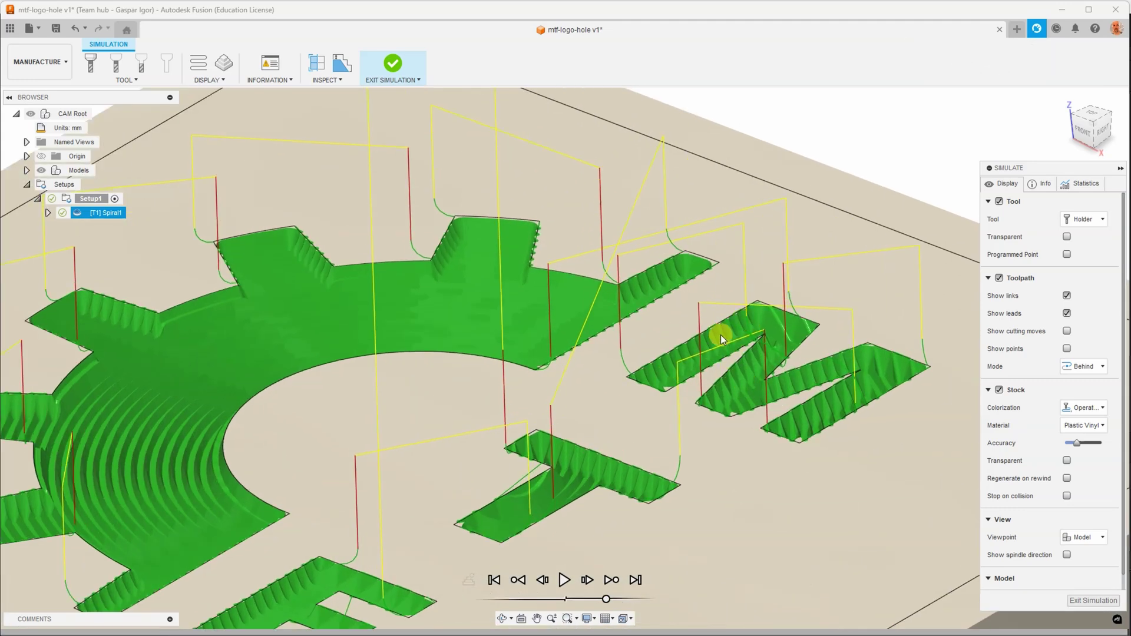
pyautogui.click(1083, 610)
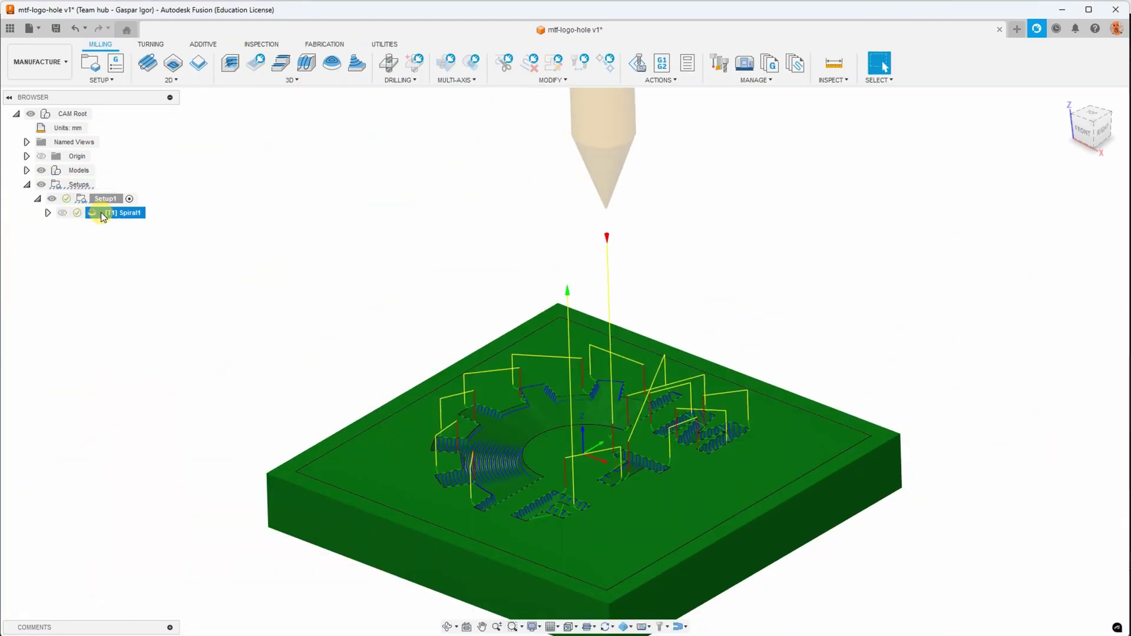
# Enable Stock to Leave on Spiral1 with 0 mm axial stock and regenerate it
pyautogui.doubleClick(91, 211)
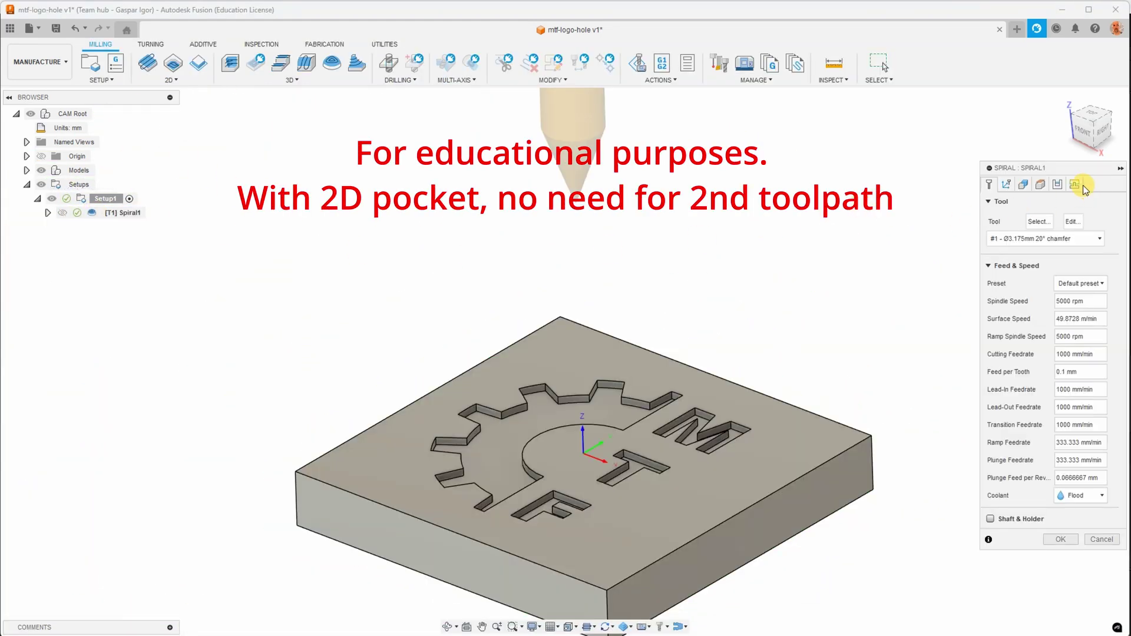
pyautogui.click(1057, 185)
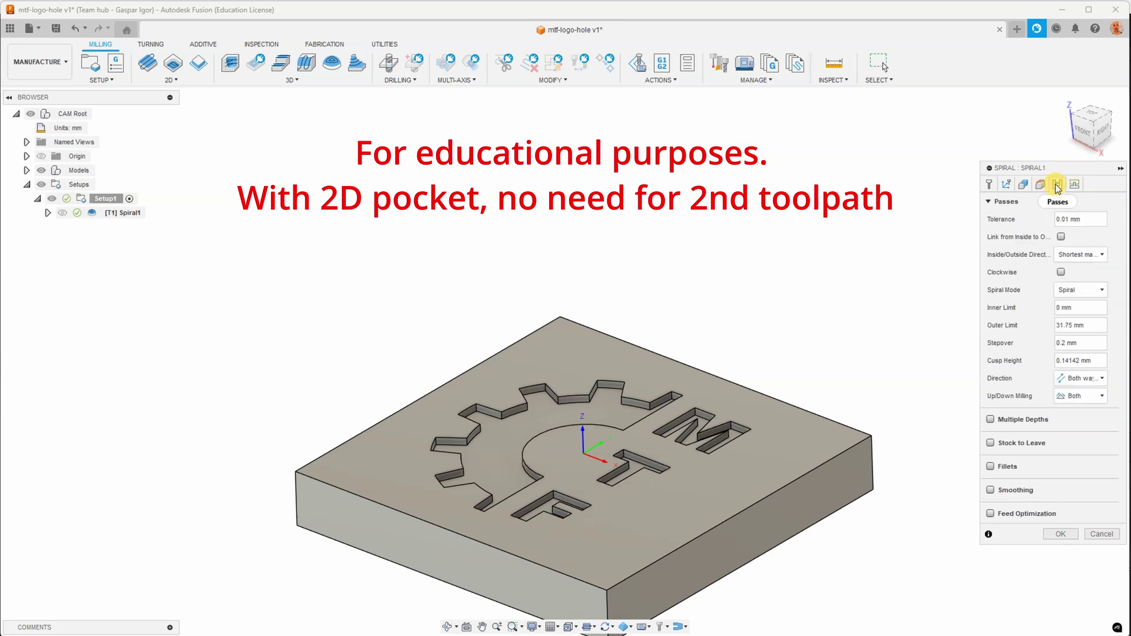
pyautogui.click(990, 443)
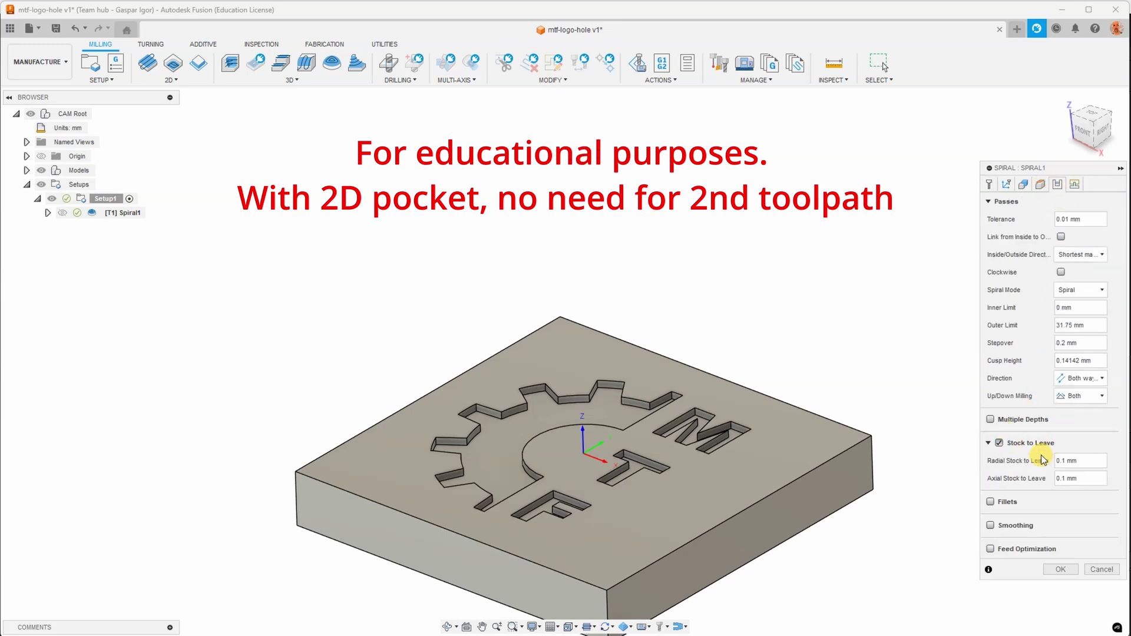
pyautogui.click(1060, 478)
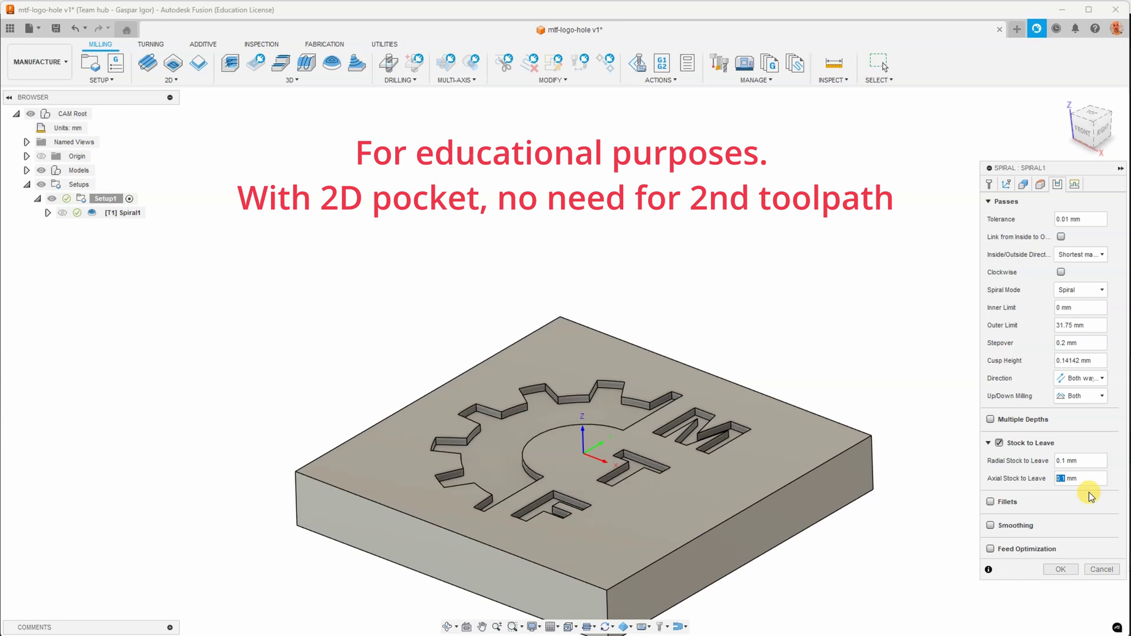
pyautogui.click(1060, 570)
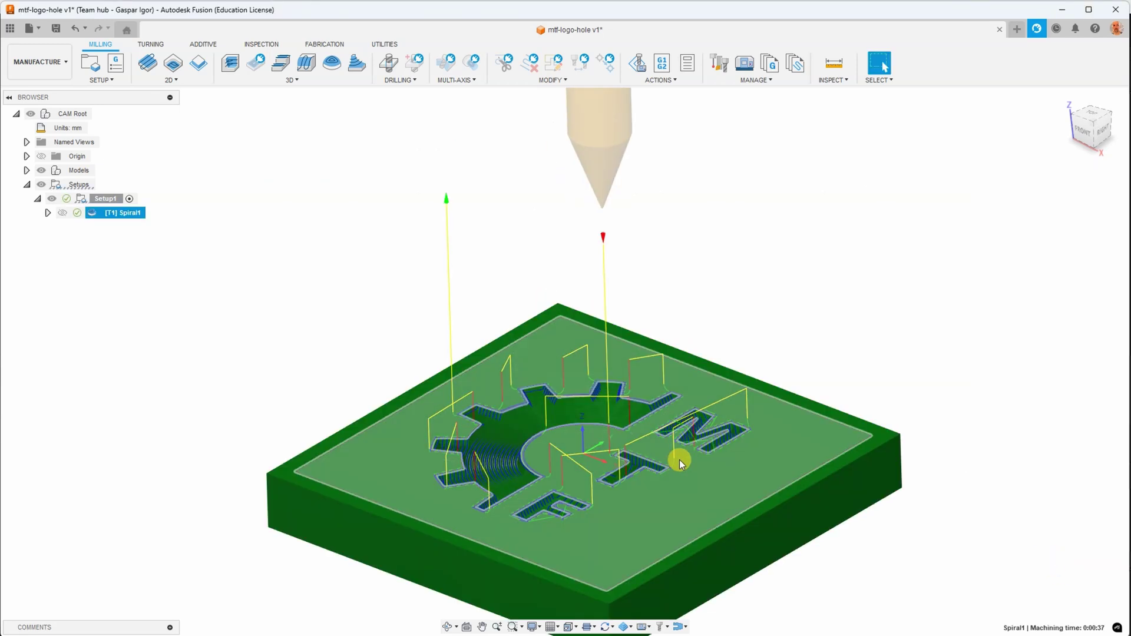
# Start a 3D Contour toolpath with its Machining Boundary set to Selection
pyautogui.click(287, 79)
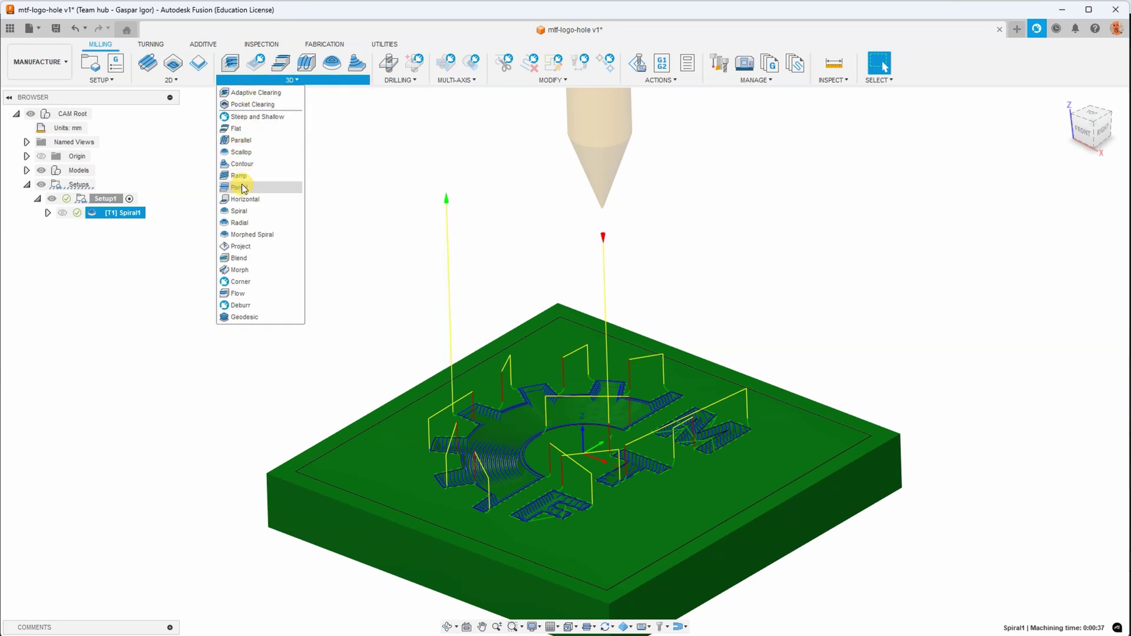
pyautogui.click(247, 164)
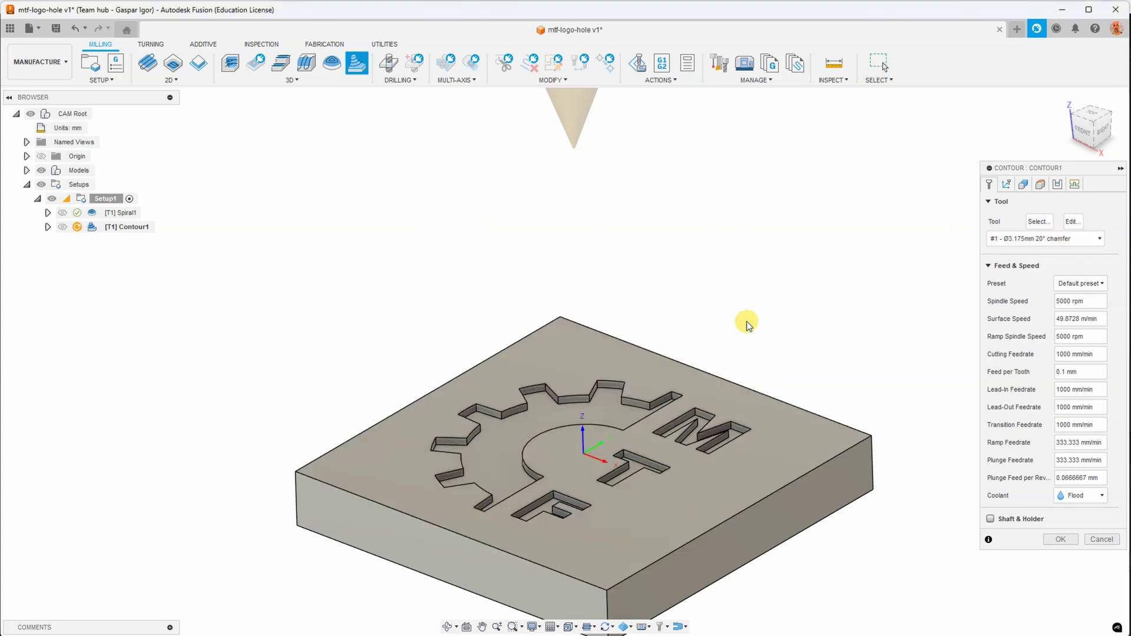
pyautogui.click(1024, 184)
pyautogui.click(1081, 219)
pyautogui.click(1079, 263)
# Pick the gear, M, T and F pocket edges as the boundary and generate Contour1
pyautogui.click(566, 403)
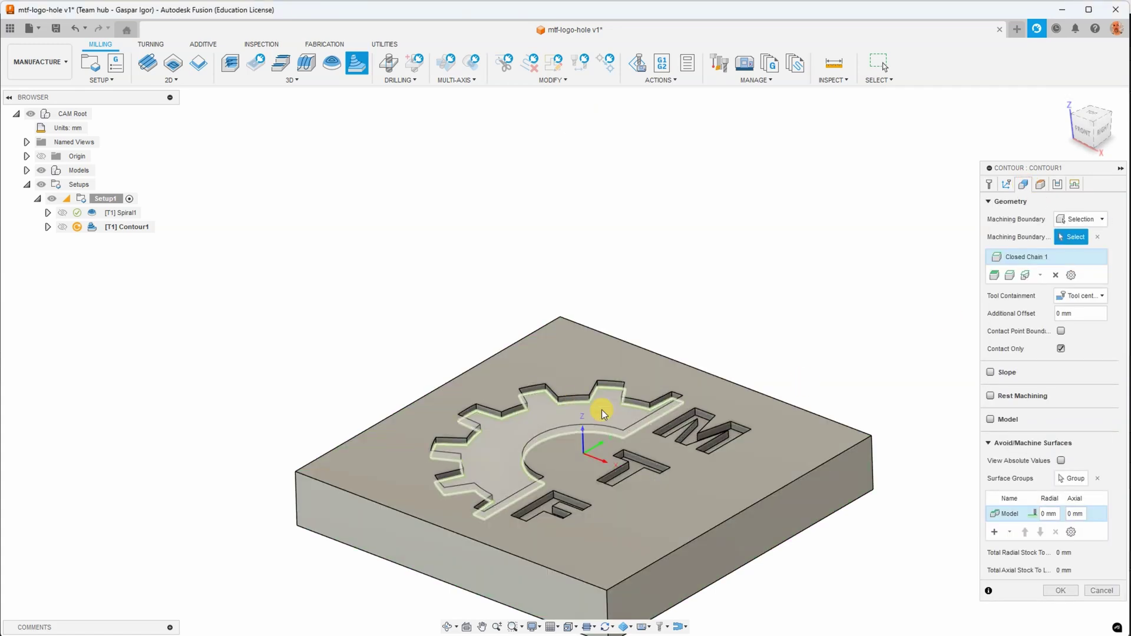
pyautogui.scroll(5, 698, 420)
pyautogui.click(708, 416)
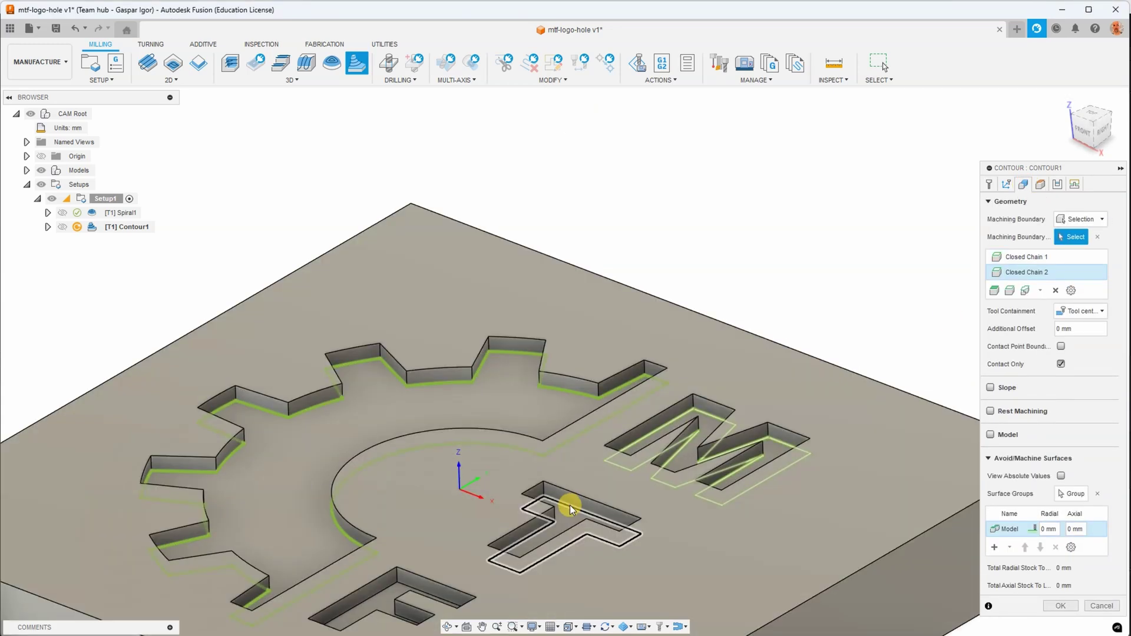
pyautogui.click(568, 504)
pyautogui.click(404, 577)
pyautogui.scroll(-3, 450, 526)
pyautogui.scroll(-4, 472, 501)
pyautogui.moveTo(543, 457)
pyautogui.mouseDown(button='middle')
pyautogui.moveTo(675, 283)
pyautogui.moveTo(727, 285)
pyautogui.mouseUp(button='middle')
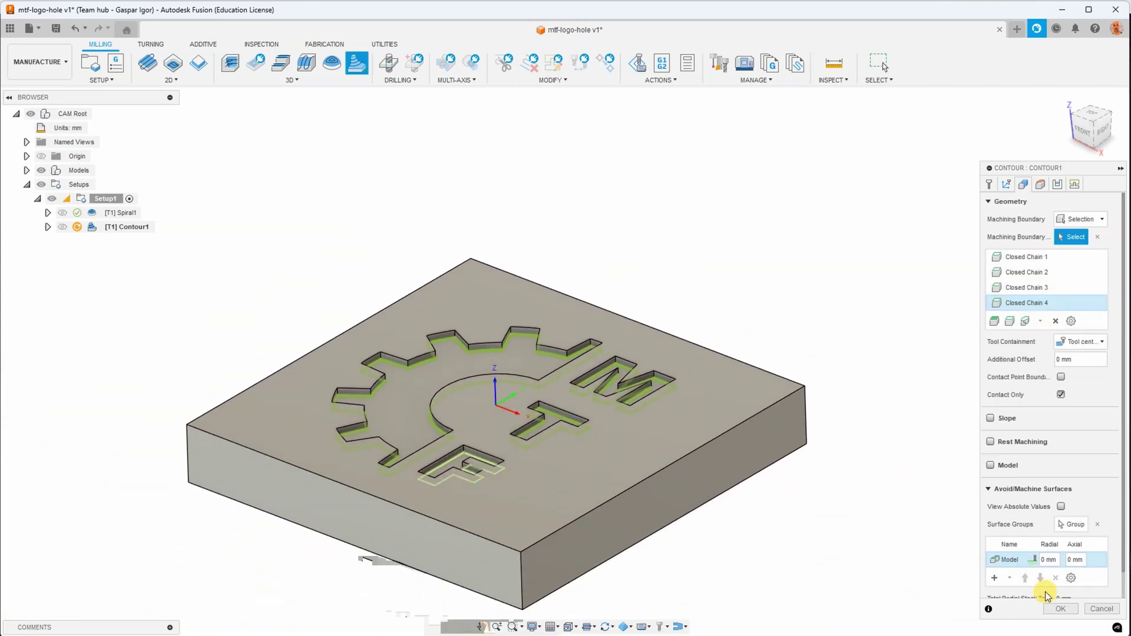
pyautogui.click(1058, 607)
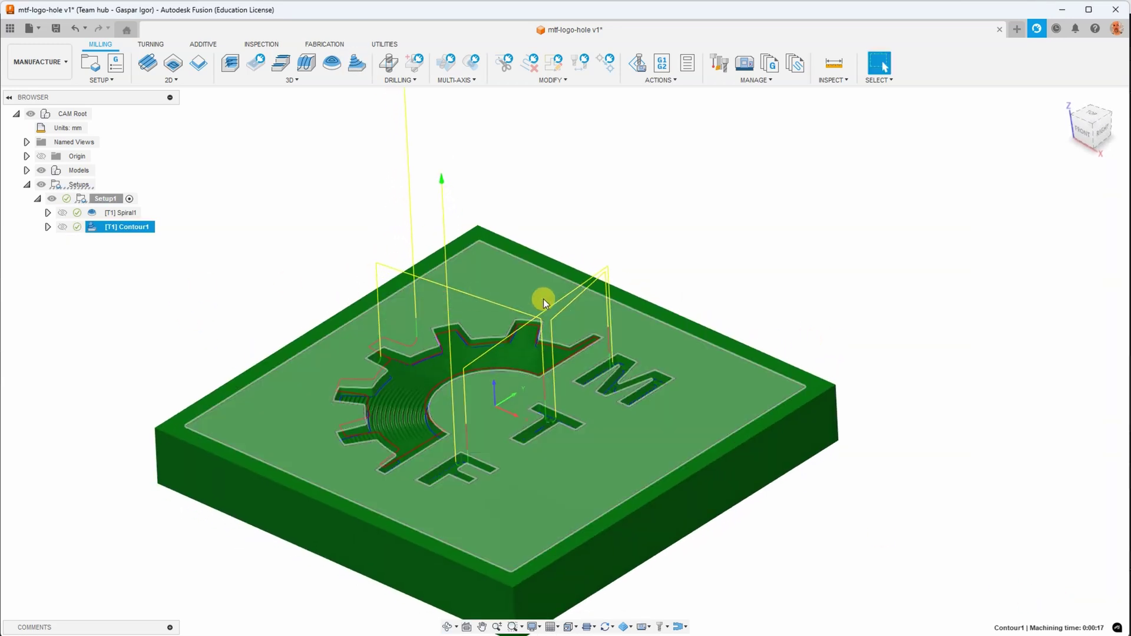
# Adjust Contour1's Retract Height offset and regenerate the toolpath
pyautogui.doubleClick(92, 229)
pyautogui.click(1040, 185)
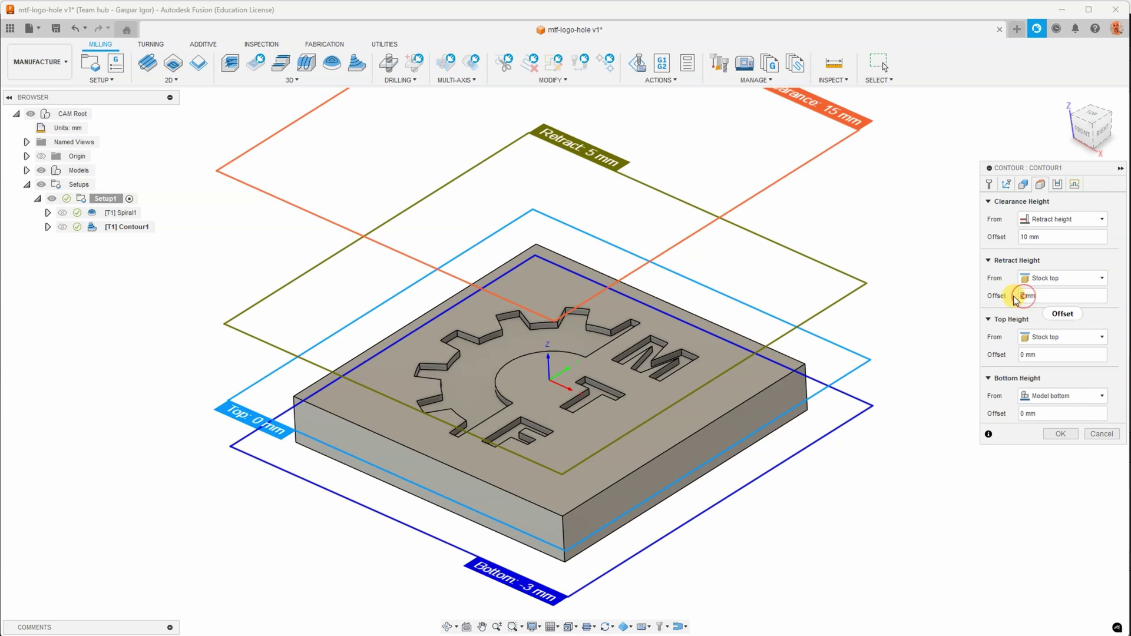
pyautogui.click(1063, 435)
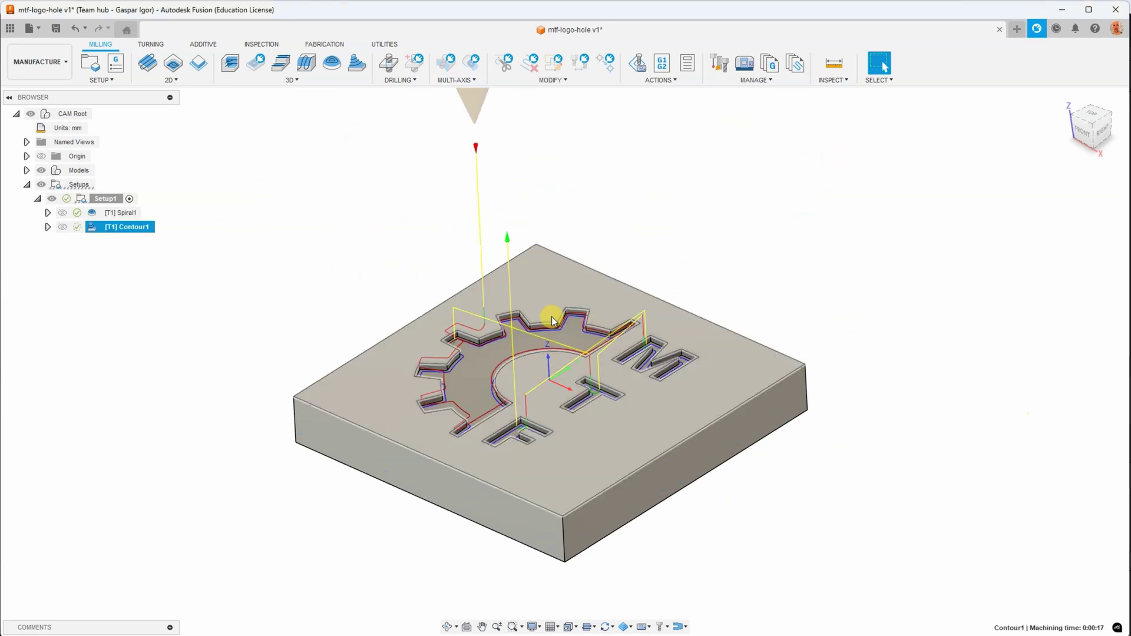
pyautogui.rightClick(122, 229)
# Run the Contour1 and Spiral1 MTF logo simulation through the full cut with no verification issues
pyautogui.click(151, 309)
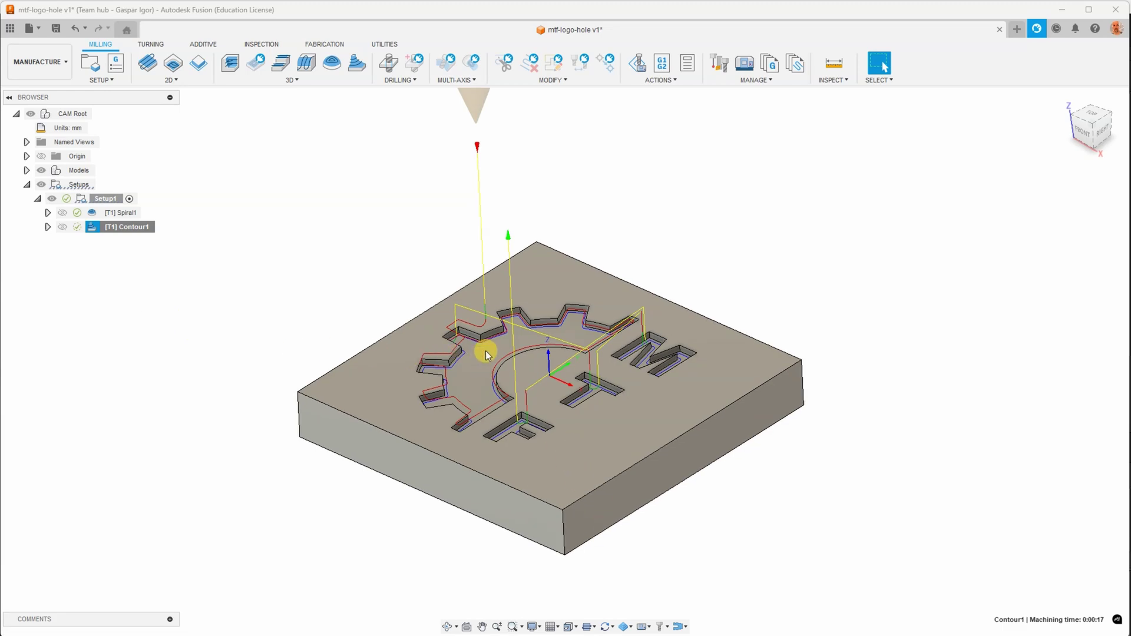
pyautogui.click(564, 579)
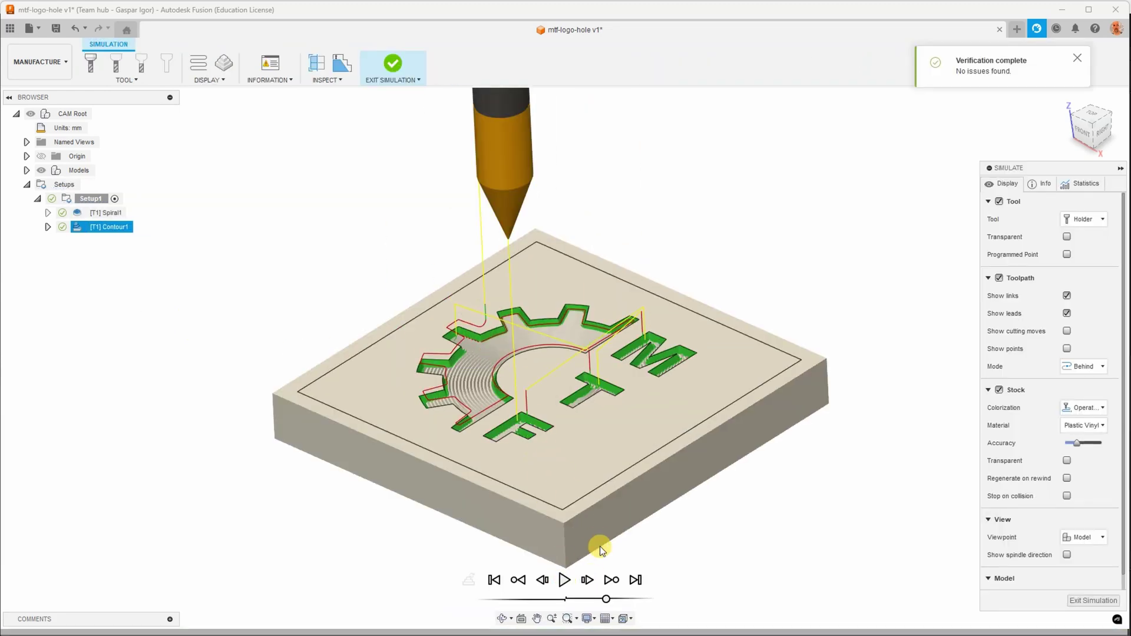
pyautogui.click(565, 580)
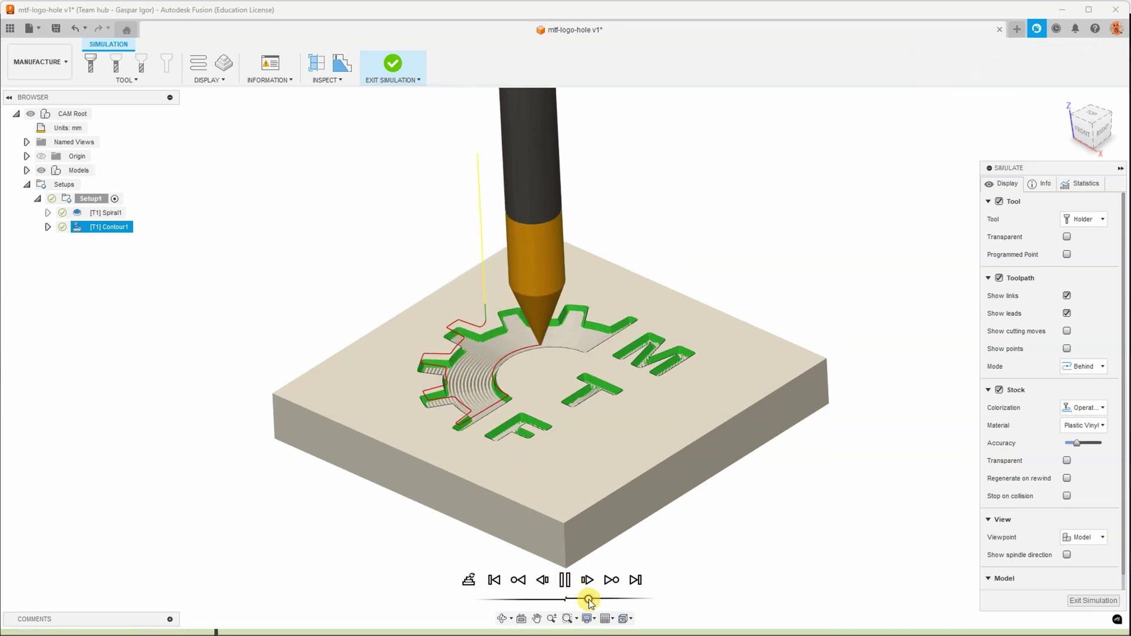
pyautogui.scroll(5, 586, 359)
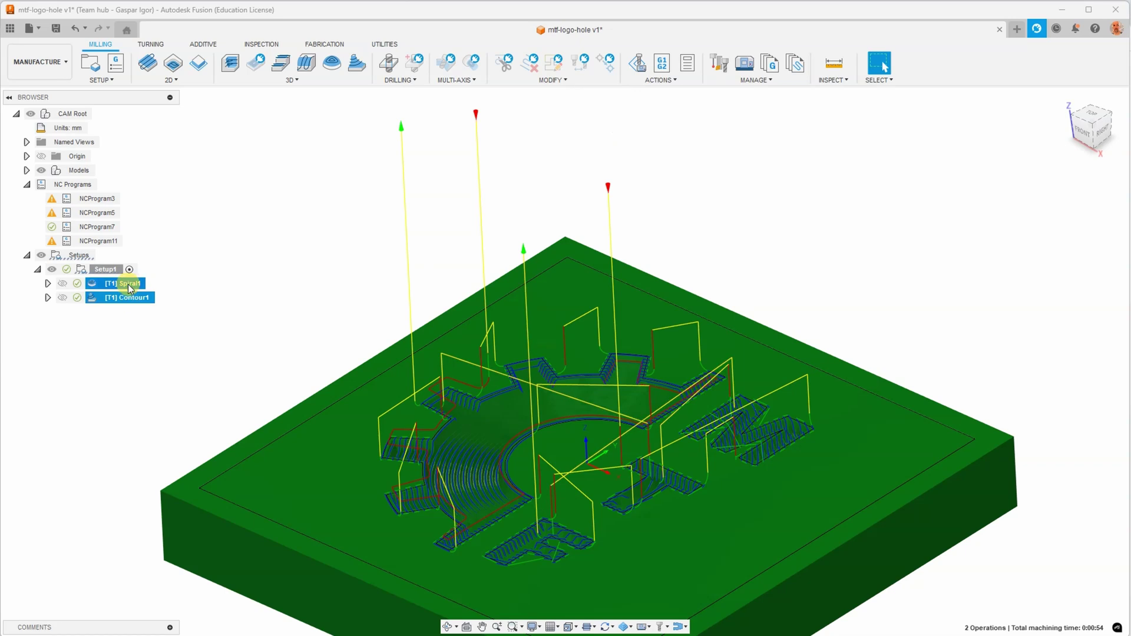
# Post both logo operations with the Grbl post to 1001.nc and preview the toolpaths in Candle
pyautogui.rightClick(128, 284)
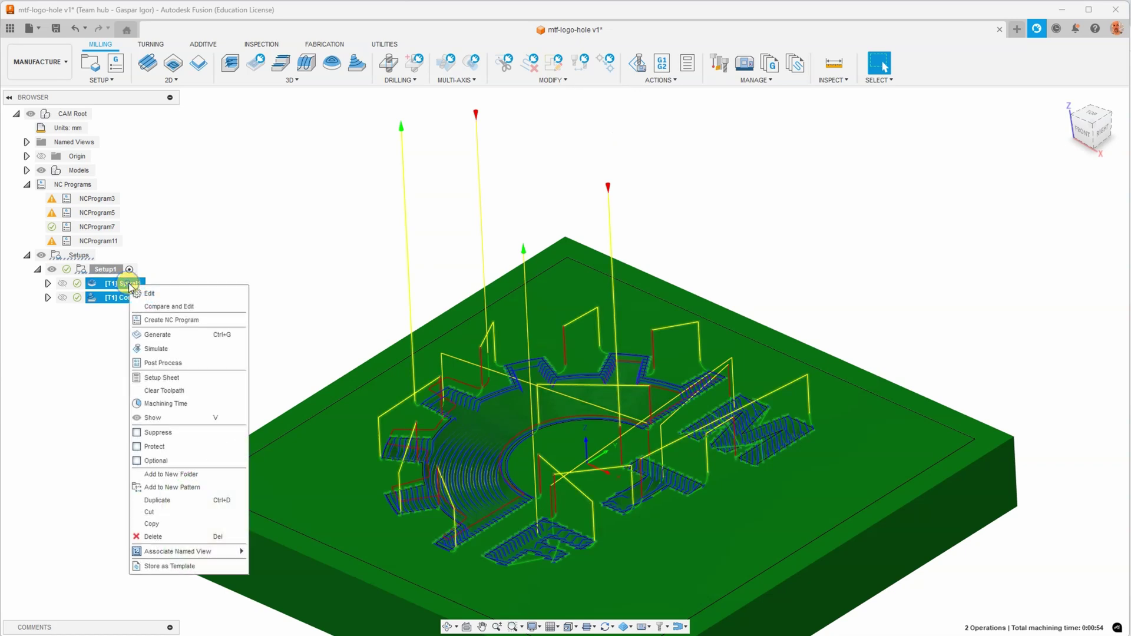
pyautogui.click(161, 358)
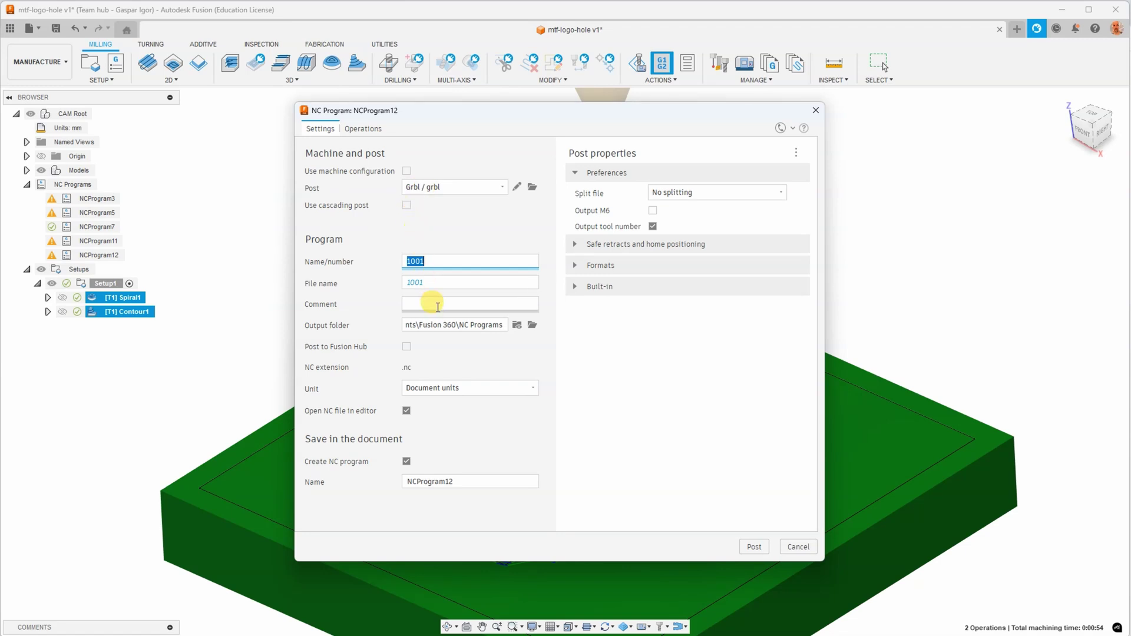
pyautogui.click(755, 546)
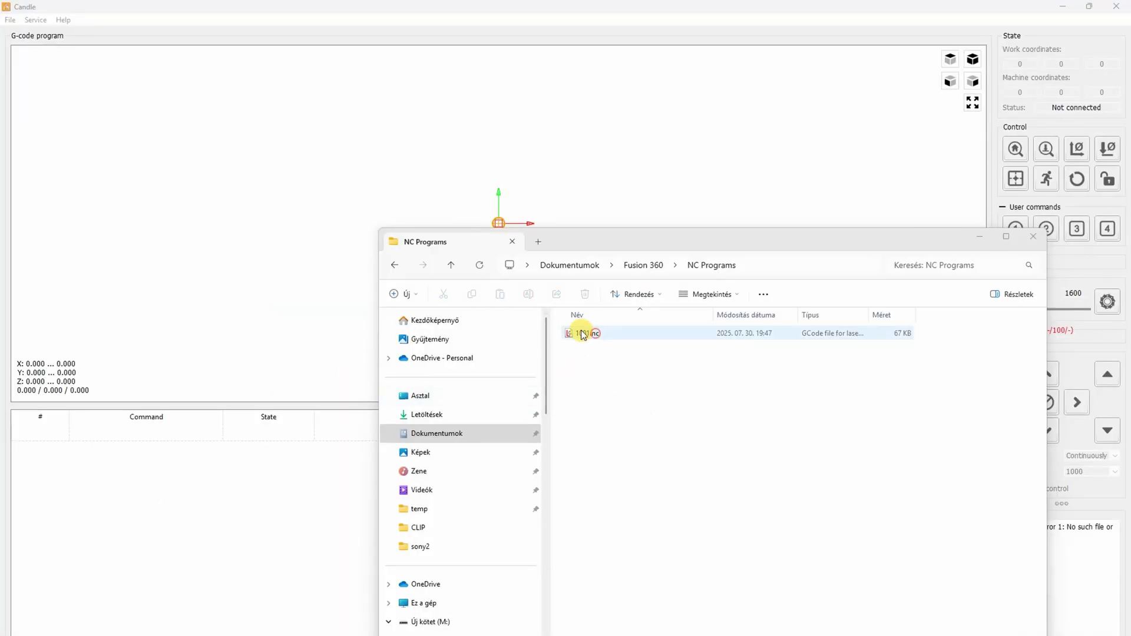
pyautogui.click(495, 14)
pyautogui.moveTo(706, 323)
pyautogui.mouseDown()
pyautogui.moveTo(690, 315)
pyautogui.moveTo(674, 267)
pyautogui.moveTo(647, 298)
pyautogui.moveTo(665, 336)
pyautogui.mouseUp()
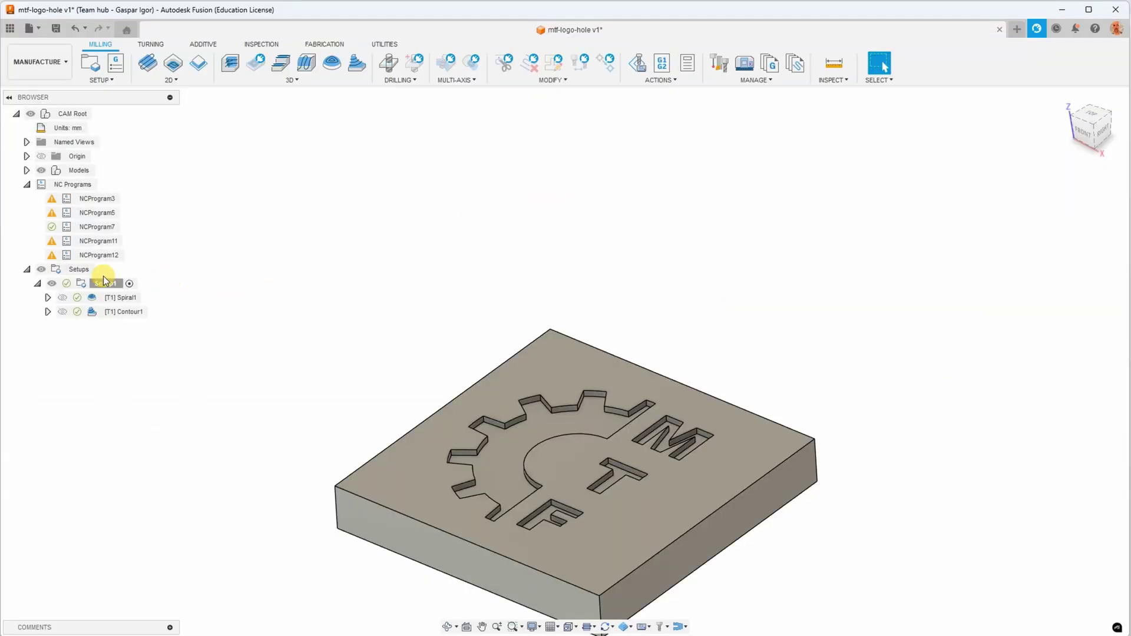
pyautogui.rightClick(97, 284)
pyautogui.click(106, 290)
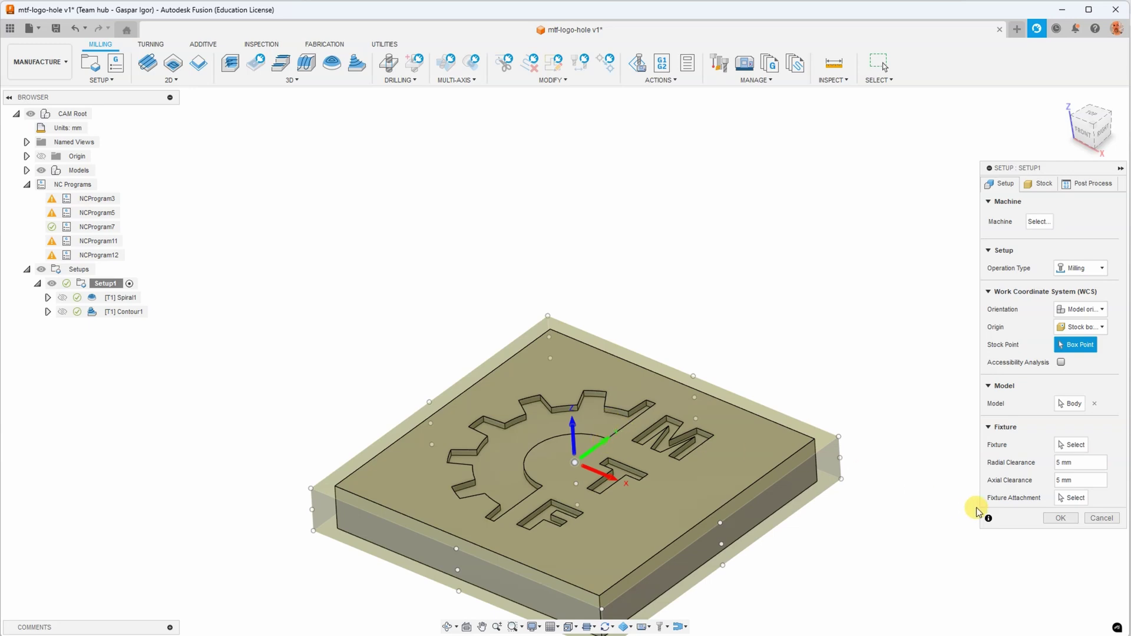
pyautogui.click(1059, 521)
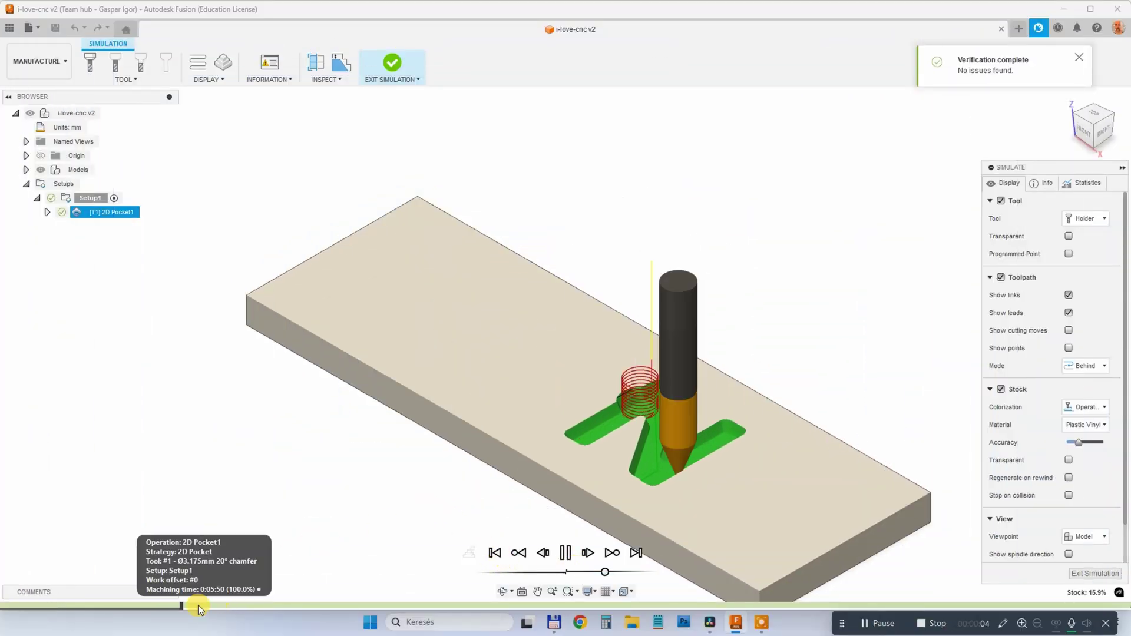
# Skip the I-love-CNC pocket simulation ahead to the finished letters and view them from above
pyautogui.moveTo(197, 606); pyautogui.dragTo(895, 598)
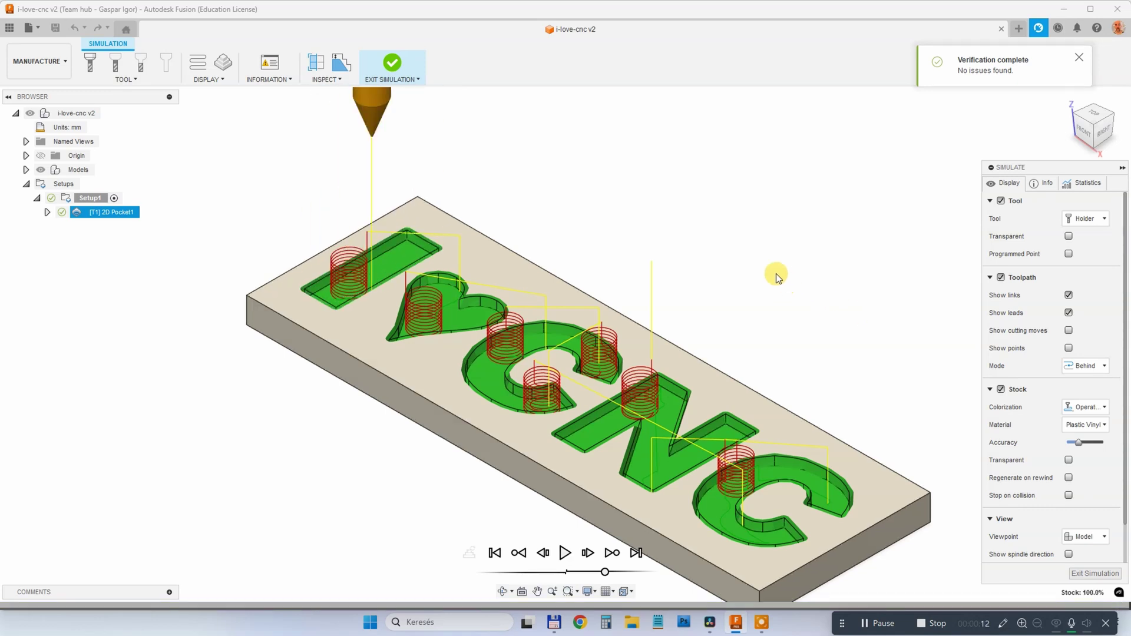
pyautogui.keyDown('shift'); pyautogui.moveTo(785, 290); pyautogui.dragTo(800, 315, button='middle'); pyautogui.keyUp('shift')
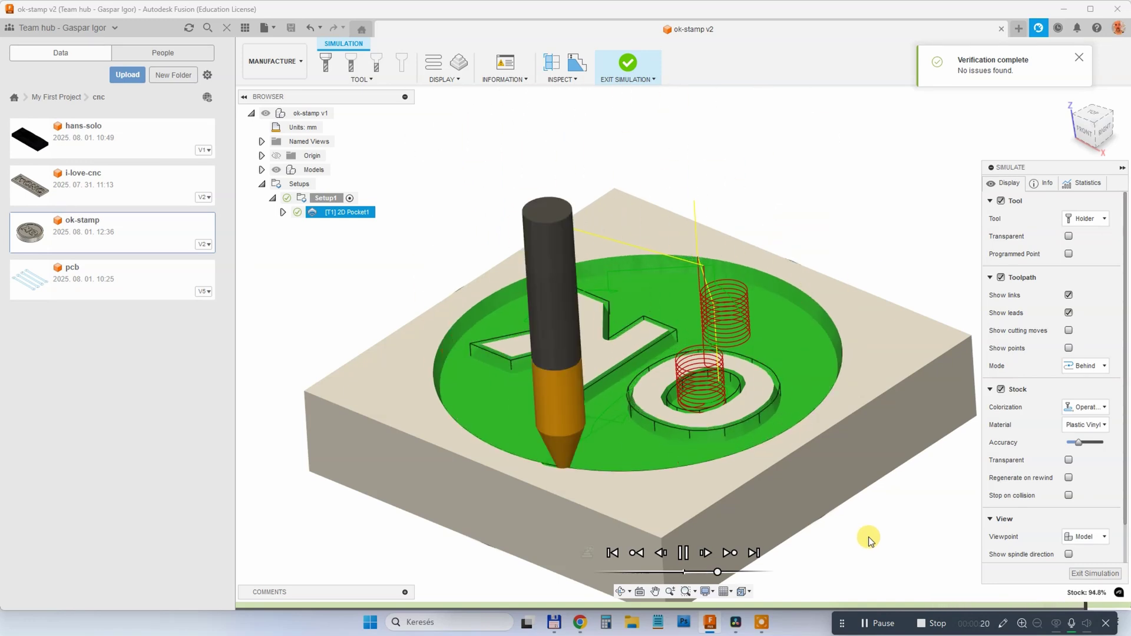
# Orbit the view to inspect the OK stamp's round recess around the raised letters
pyautogui.moveTo(877, 533)
pyautogui.keyDown('shift'); pyautogui.mouseDown(button='middle')
pyautogui.moveTo(863, 524)
pyautogui.moveTo(878, 529)
pyautogui.mouseUp(button='middle'); pyautogui.keyUp('shift')
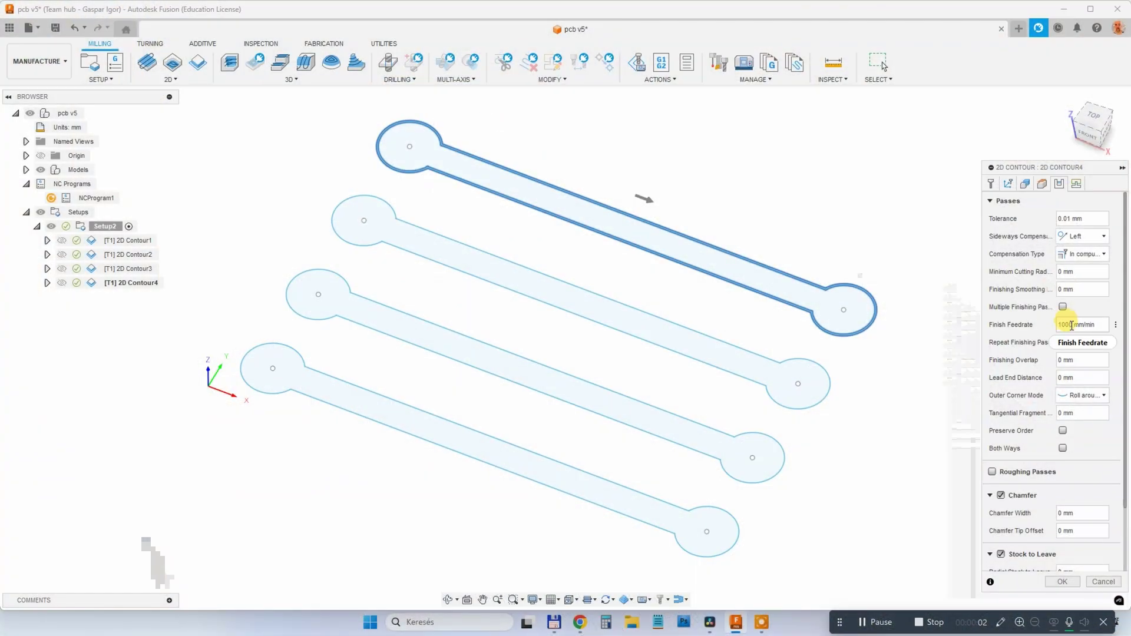
# Check 2D Contour4's Stock to Leave values, then bring up its linking and lead-in settings
pyautogui.scroll(-5, 1083, 500)
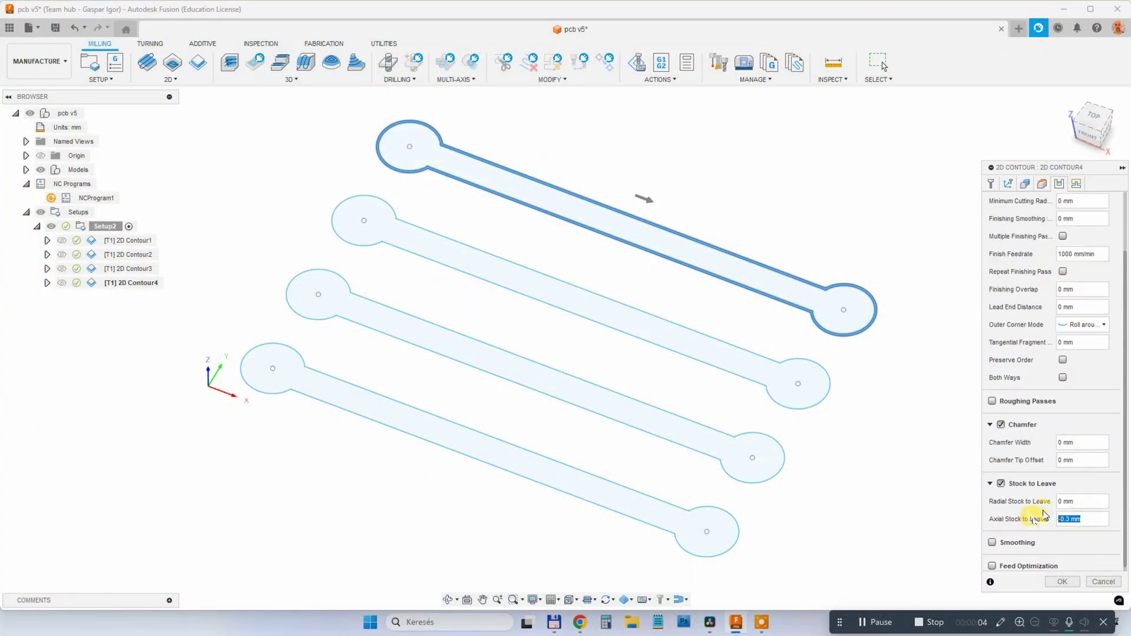
pyautogui.click(1076, 183)
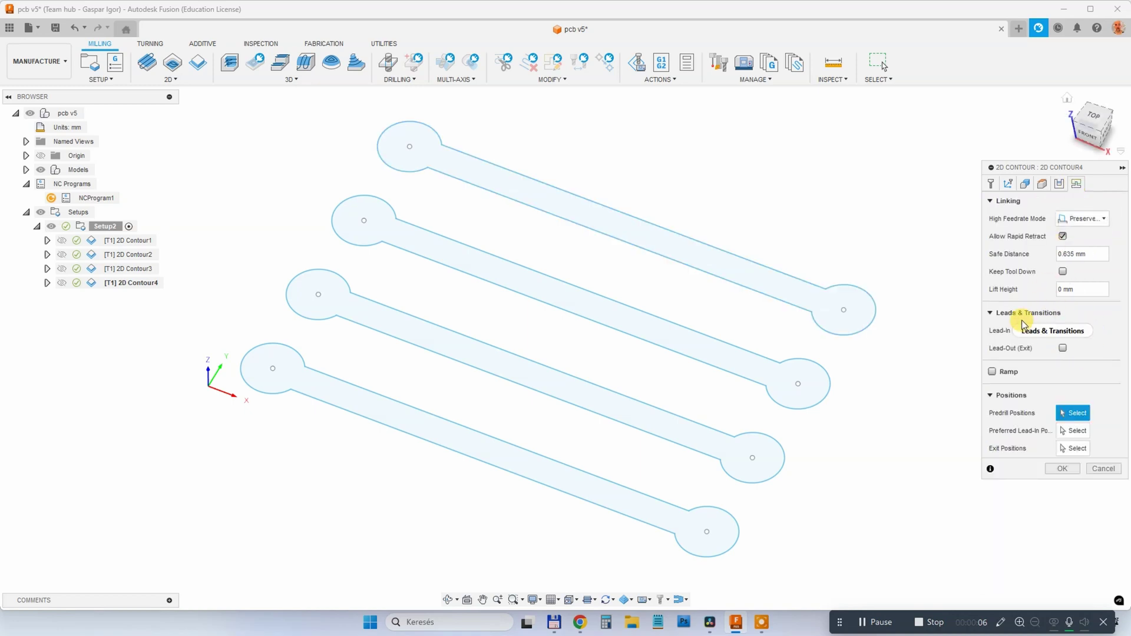